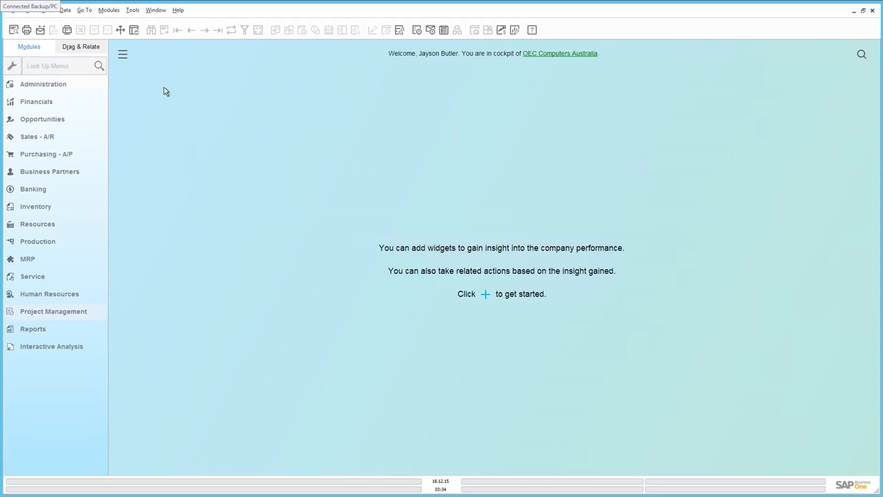
Step: Check the Enable Project Management setting in the company details' basic initialization
{"action": "left_click", "coordinate": [60, 86]}
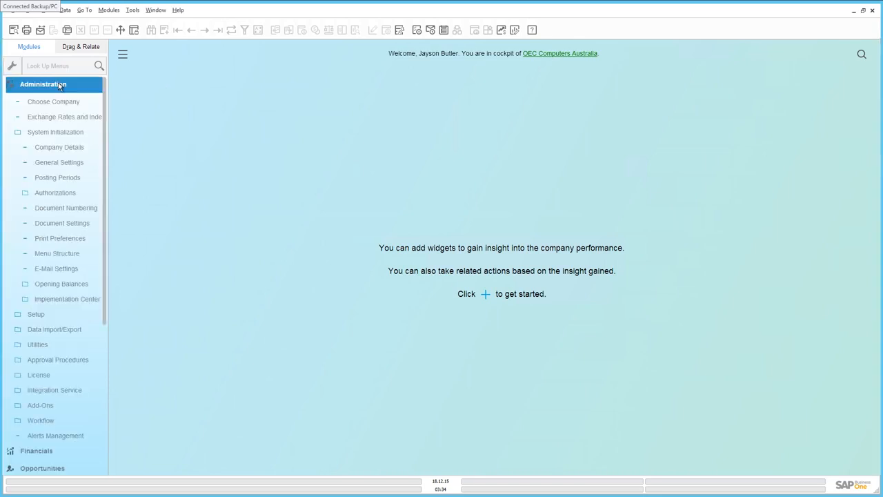
{"action": "left_click", "coordinate": [54, 149]}
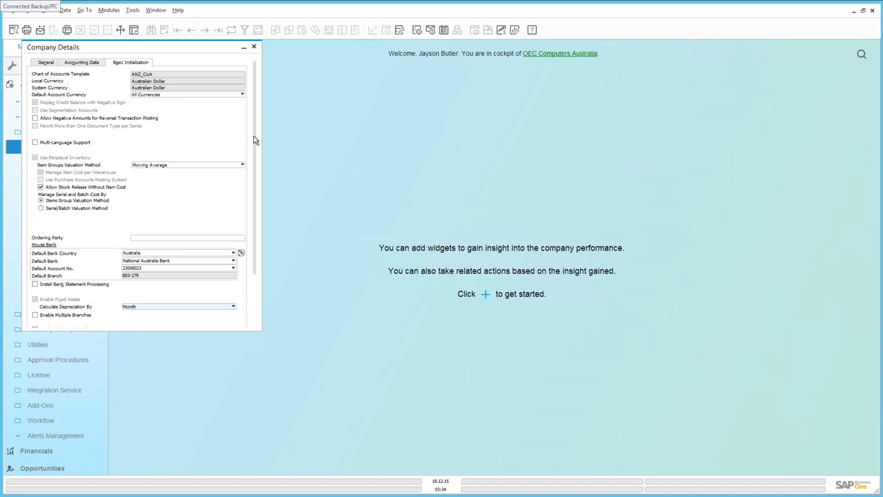
{"action": "scroll", "coordinate": [250, 173], "scroll_direction": "down", "scroll_amount": 3}
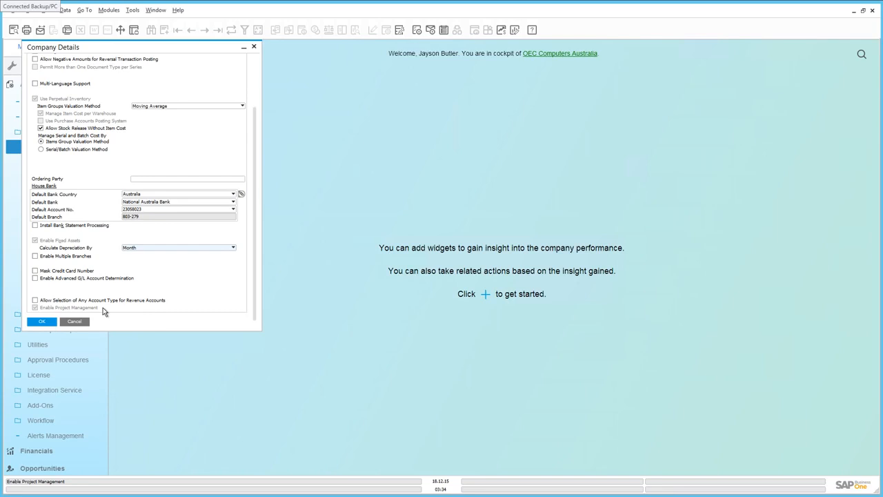
{"action": "left_click", "coordinate": [47, 322]}
Step: Open the Project form from the Project Management module
{"action": "left_click", "coordinate": [101, 314]}
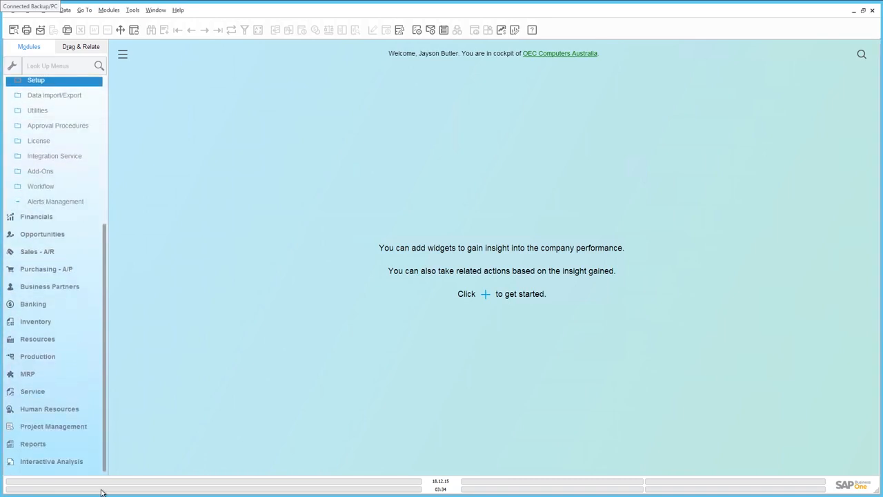
{"action": "left_click", "coordinate": [71, 427]}
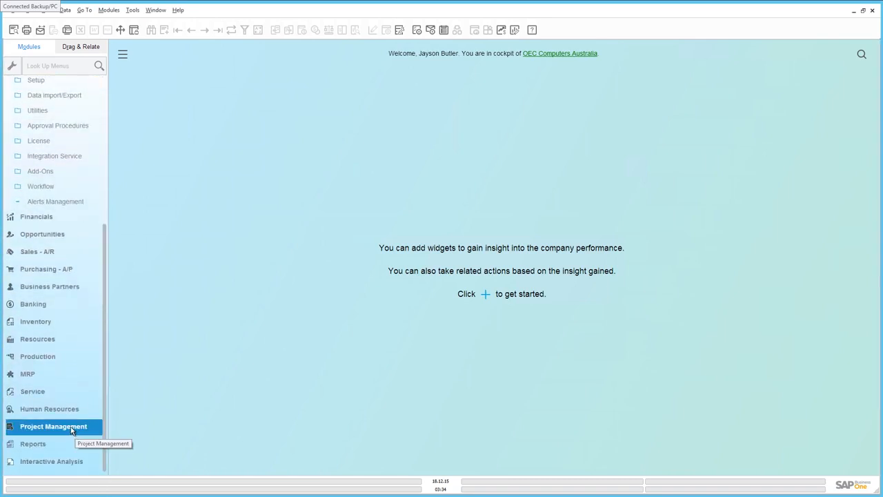
{"action": "left_click", "coordinate": [71, 425]}
{"action": "left_click", "coordinate": [49, 330]}
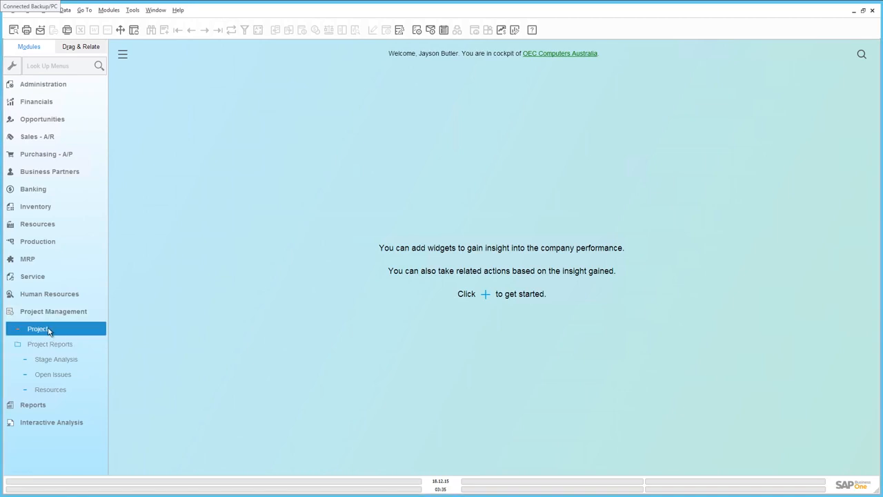
{"action": "double_click", "coordinate": [49, 330]}
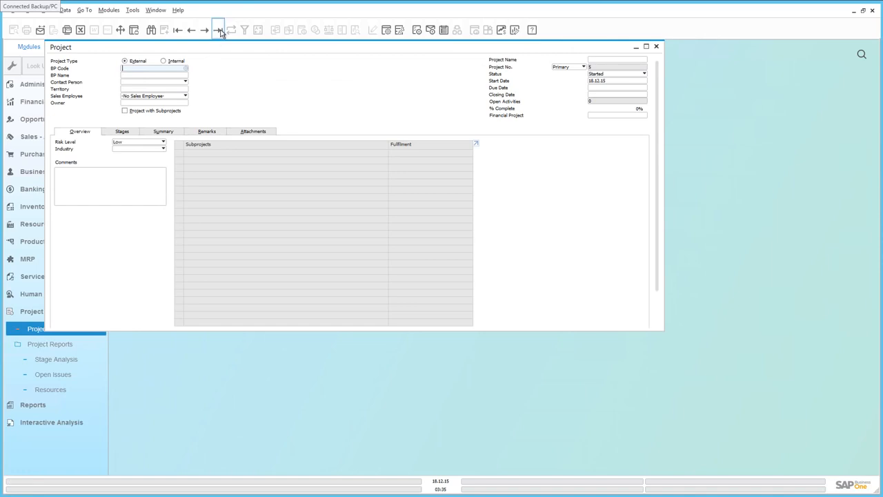
Step: Go to the last project record, ADA IT Upgrade, in a maximized window and show its stages
{"action": "left_click", "coordinate": [217, 30]}
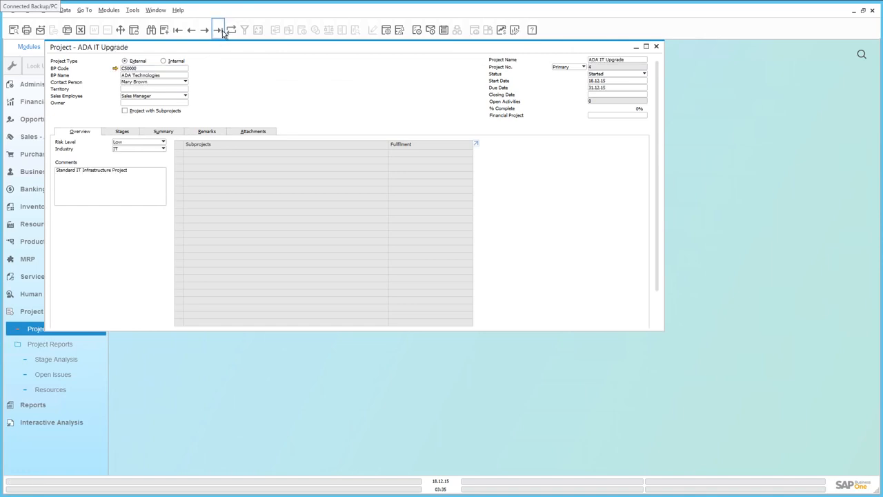
{"action": "left_click", "coordinate": [646, 46]}
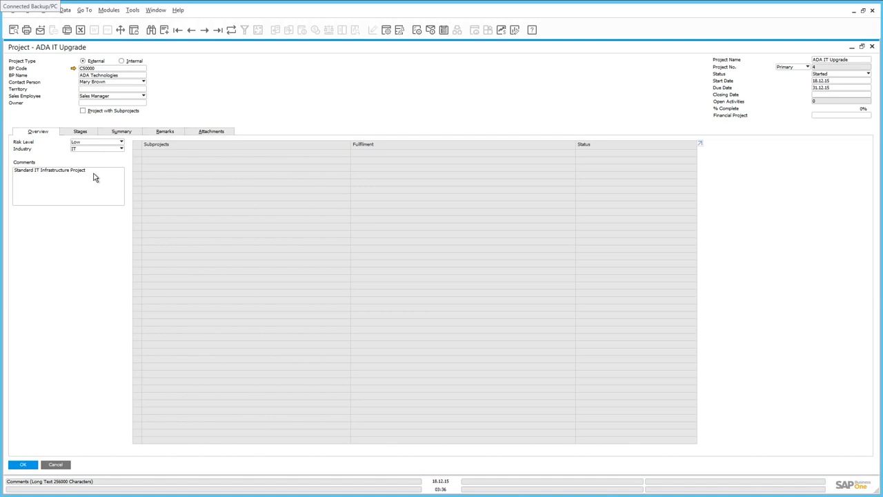
{"action": "left_click", "coordinate": [81, 132]}
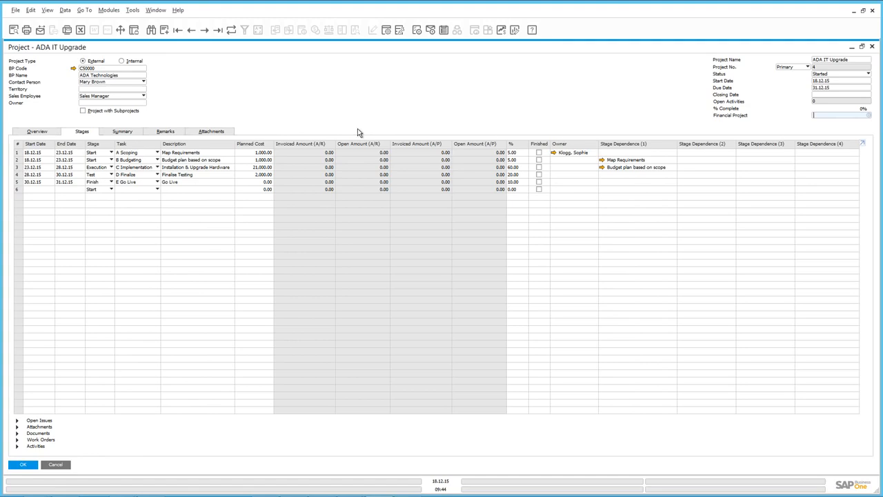
Step: Assign the financial project ADA to the ADA IT Upgrade project and update the record
{"action": "left_click", "coordinate": [870, 118]}
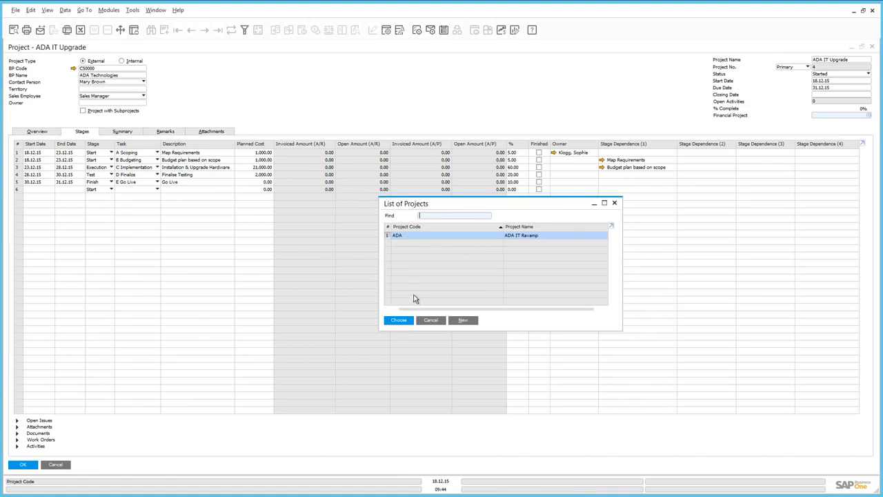
{"action": "left_click", "coordinate": [399, 320]}
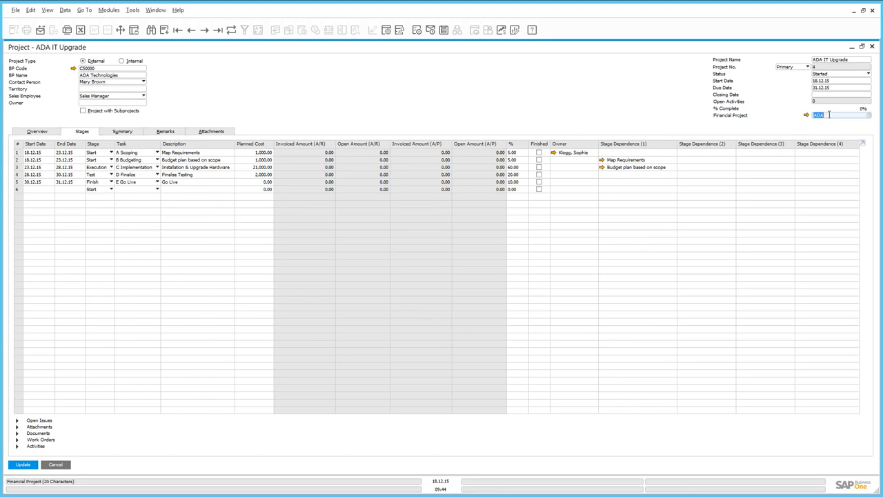
{"action": "key", "text": "Return"}
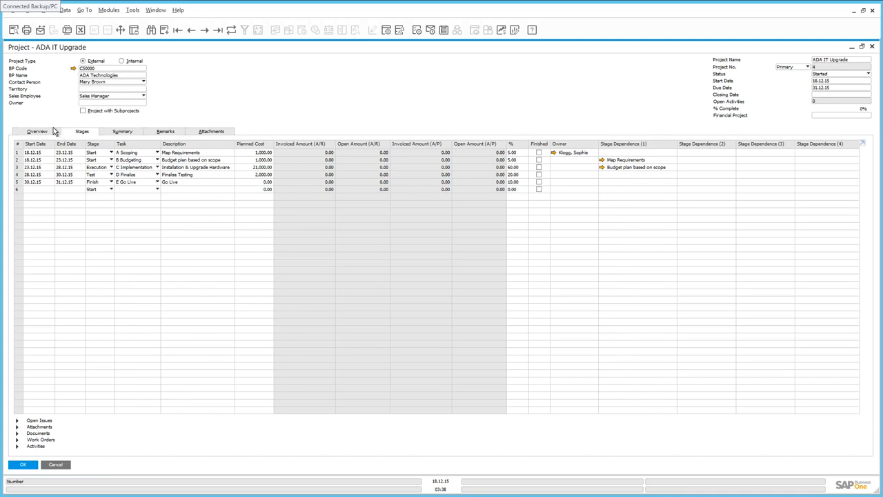
Step: Examine the stage types available for the Map Requirements row
{"action": "left_click", "coordinate": [111, 153]}
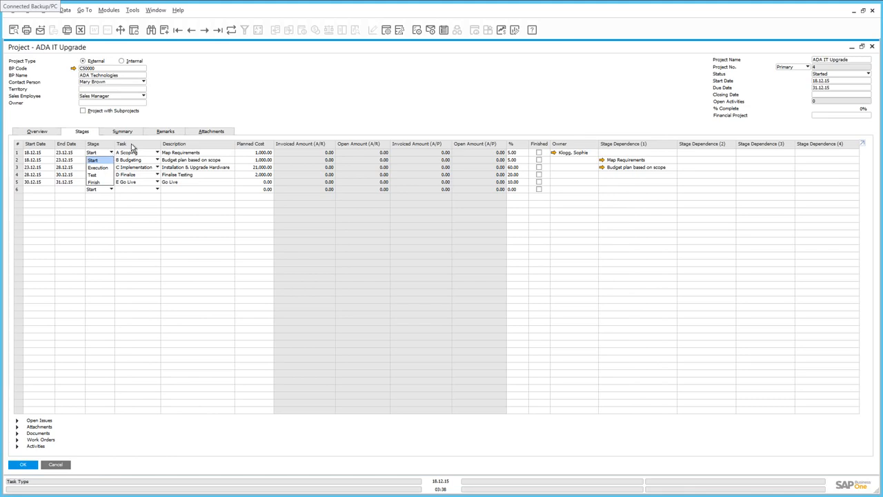
{"action": "left_click", "coordinate": [95, 148]}
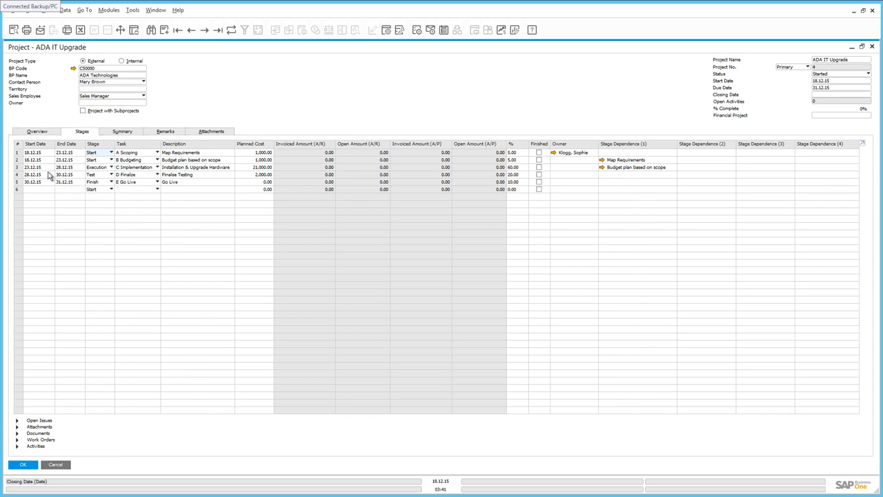
Step: Review the open issues of the Map Requirements stage and the solution linked to the missing sign-off
{"action": "left_click", "coordinate": [18, 153]}
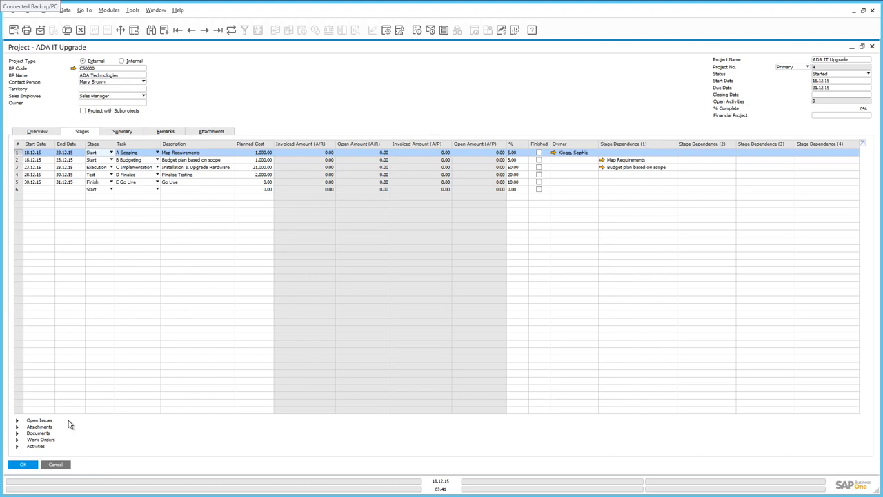
{"action": "left_click", "coordinate": [18, 421]}
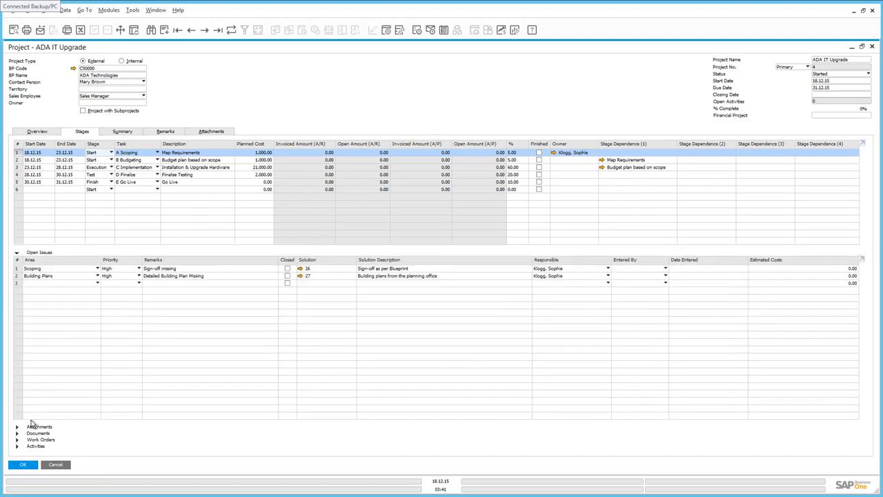
{"action": "left_click", "coordinate": [300, 269]}
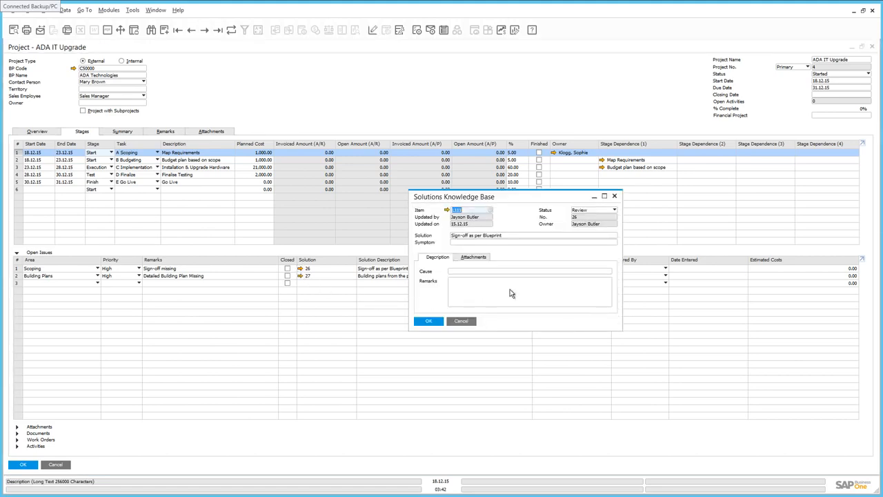
{"action": "left_click", "coordinate": [616, 196]}
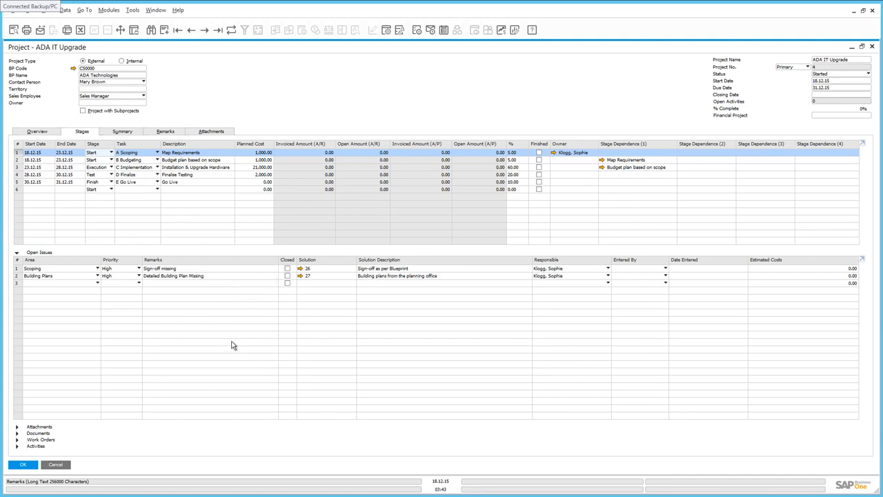
Step: Attach the Word document ADA Signoff from the Desktop to the Map Requirements stage
{"action": "left_click", "coordinate": [25, 428]}
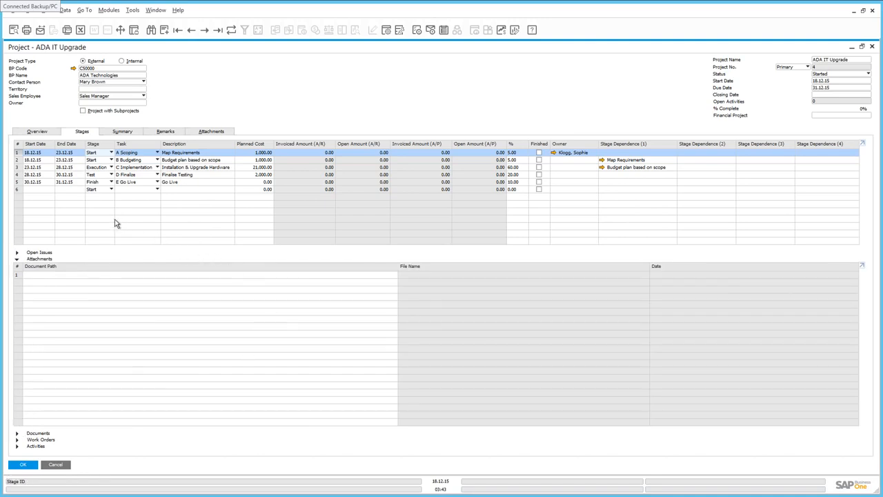
{"action": "left_click", "coordinate": [83, 277]}
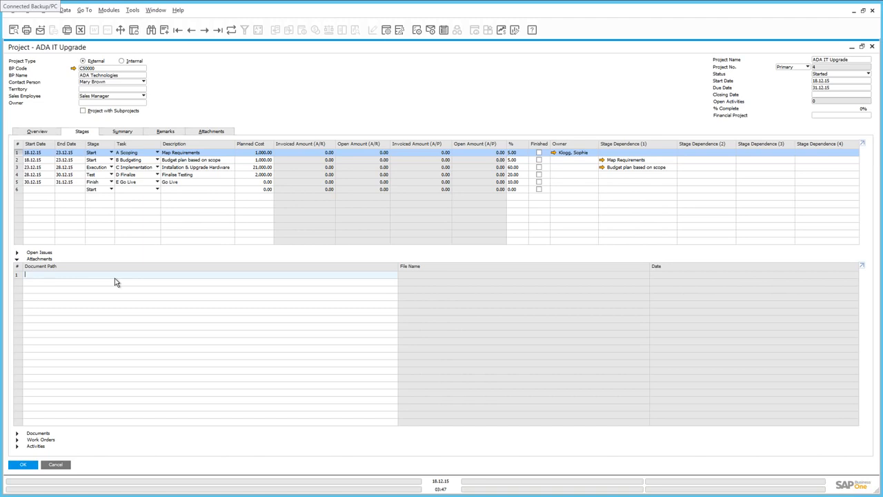
{"action": "double_click", "coordinate": [115, 278]}
{"action": "left_click", "coordinate": [43, 85]}
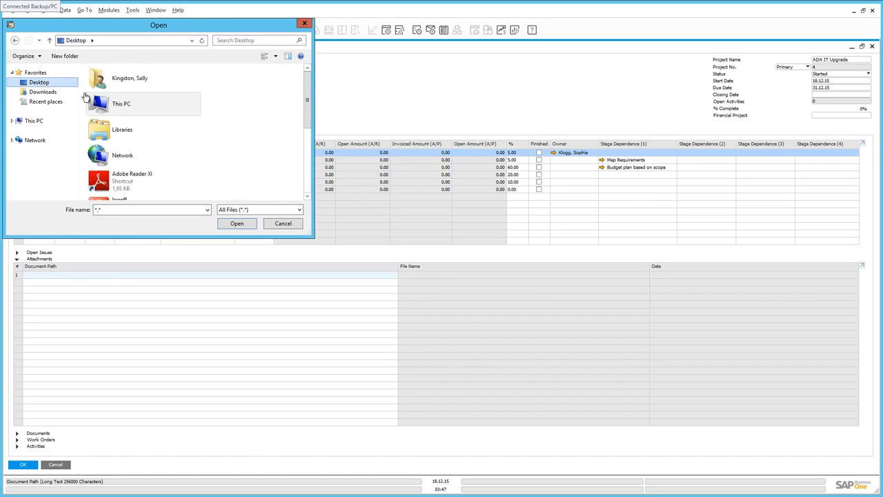
{"action": "scroll", "coordinate": [300, 199], "scroll_direction": "down", "scroll_amount": 3}
{"action": "scroll", "coordinate": [301, 199], "scroll_direction": "down", "scroll_amount": 2}
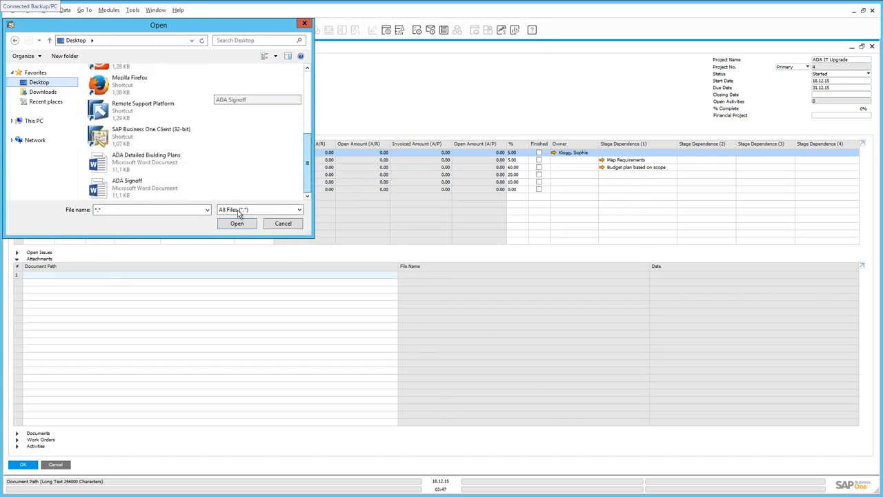
{"action": "double_click", "coordinate": [117, 185]}
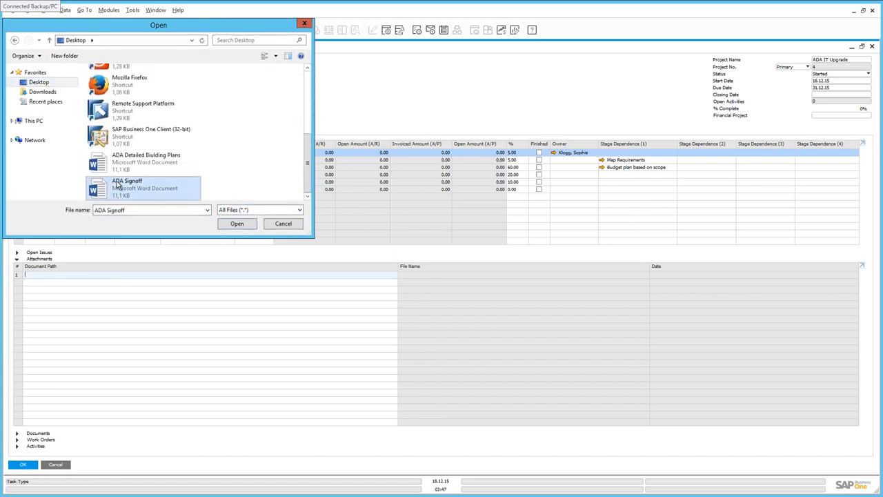
Step: Attach ADA Detailed Biulding Plans as the stage's second document and save the project
{"action": "double_click", "coordinate": [93, 281]}
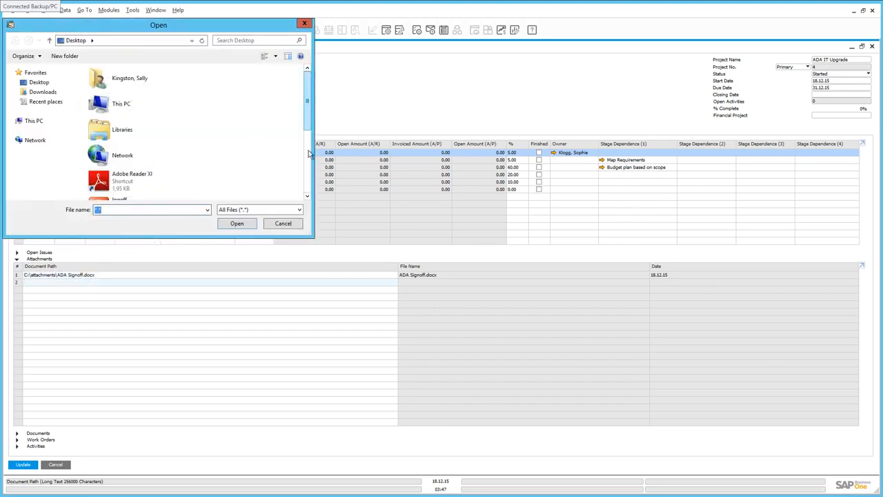
{"action": "scroll", "coordinate": [309, 193], "scroll_direction": "down", "scroll_amount": 5}
{"action": "double_click", "coordinate": [147, 159]}
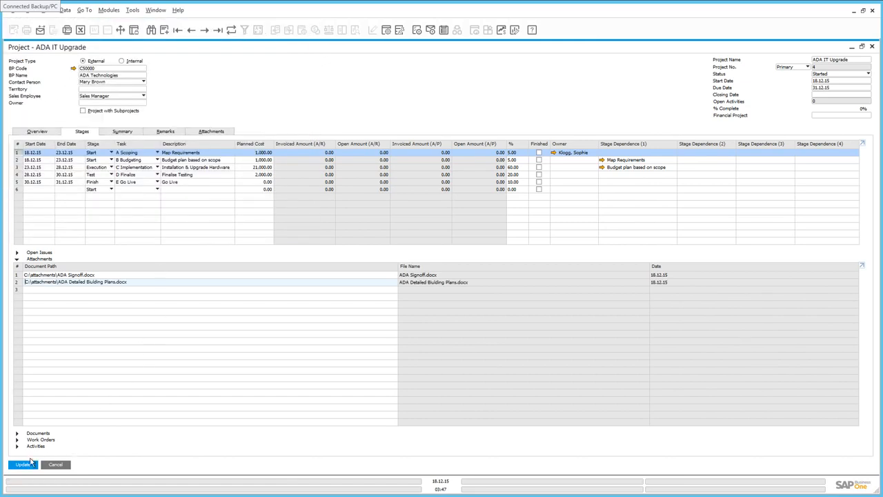
{"action": "left_click", "coordinate": [22, 466]}
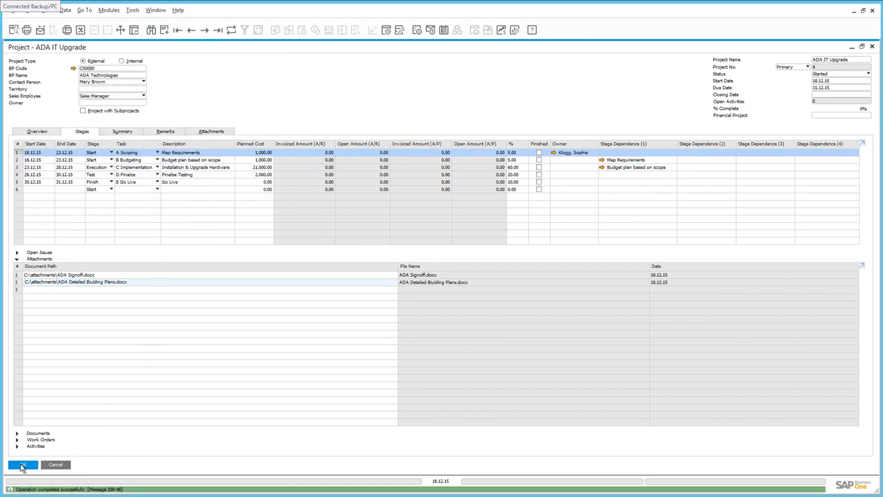
Step: Mark both the Scoping and Building Plans open issues as closed and save the project
{"action": "left_click", "coordinate": [18, 253]}
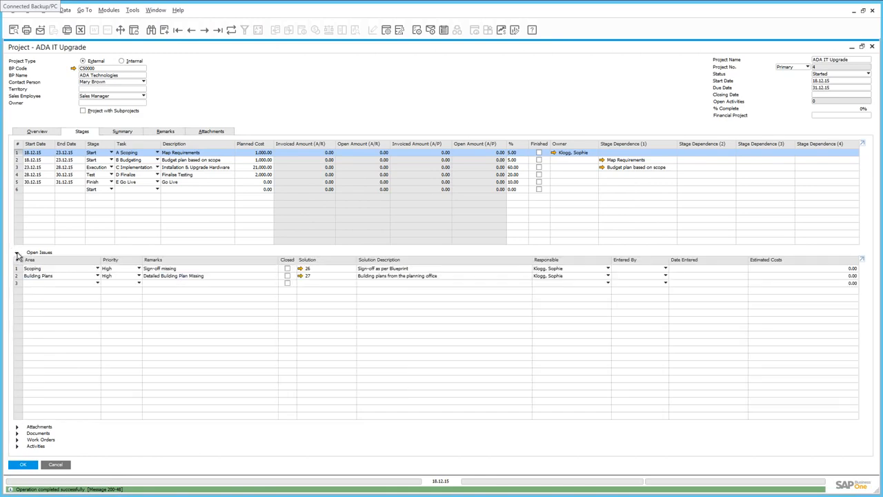
{"action": "left_click", "coordinate": [287, 269]}
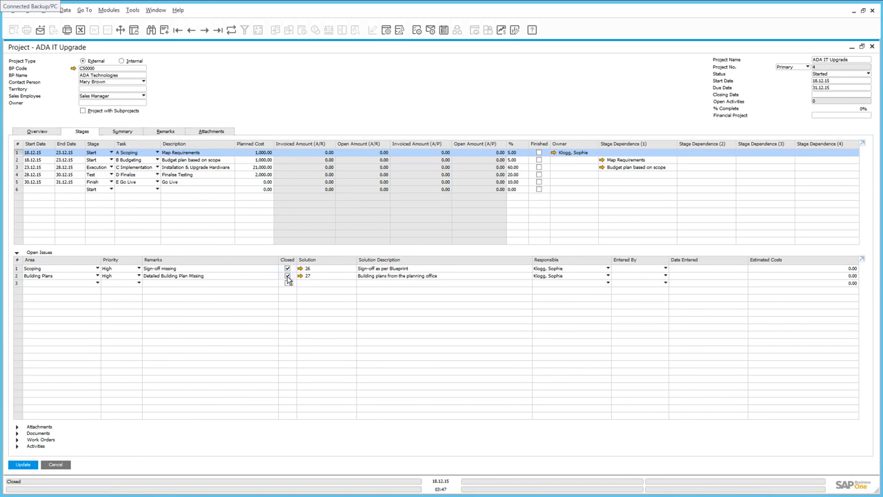
{"action": "left_click", "coordinate": [23, 465]}
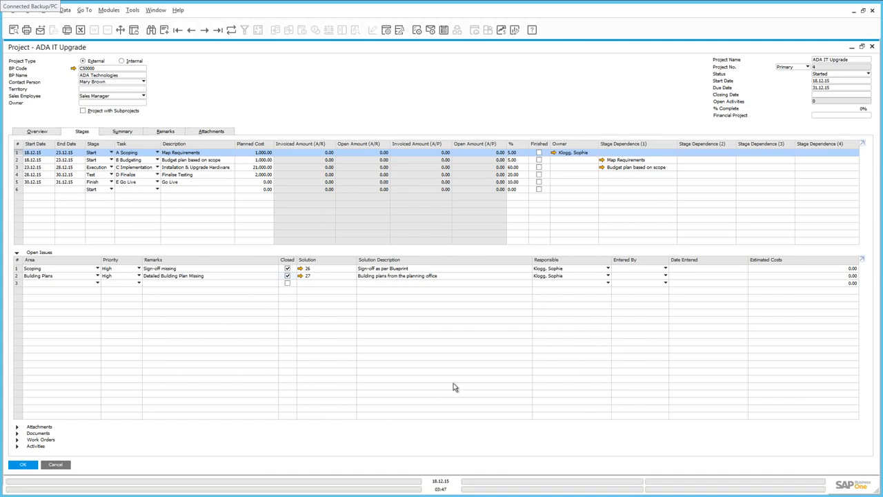
Step: Mark the Scoping and Budgeting stages as finished and save the project
{"action": "left_click", "coordinate": [539, 152]}
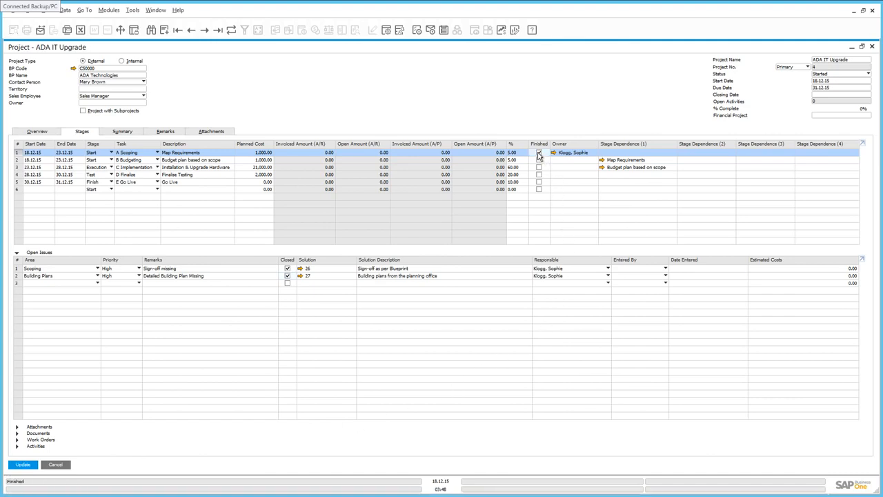
{"action": "left_click", "coordinate": [23, 465]}
{"action": "left_click", "coordinate": [539, 161]}
{"action": "left_click", "coordinate": [20, 466]}
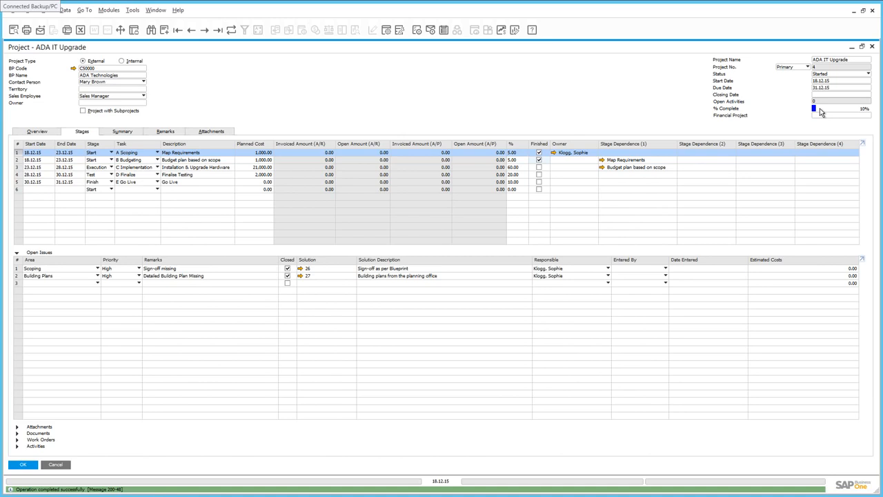
Step: Assign the second listed employee as owner of the Installation & Upgrade Hardware stage and save the project
{"action": "left_click", "coordinate": [17, 167]}
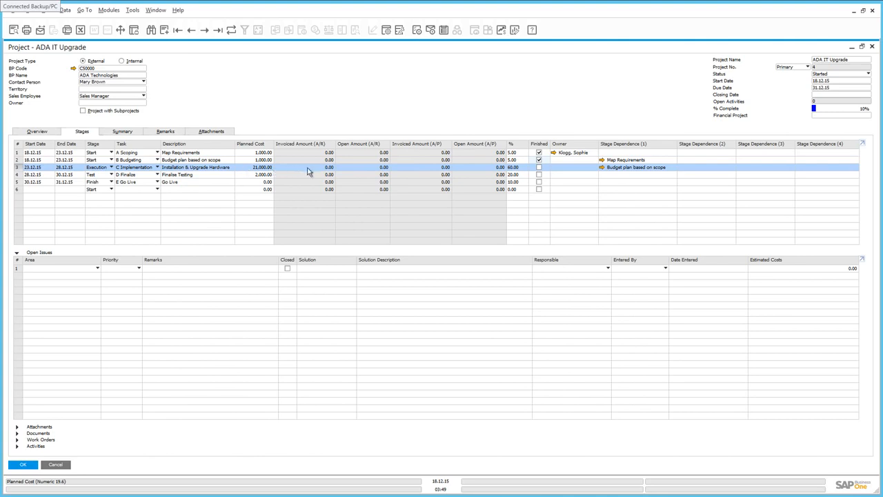
{"action": "left_click", "coordinate": [585, 171]}
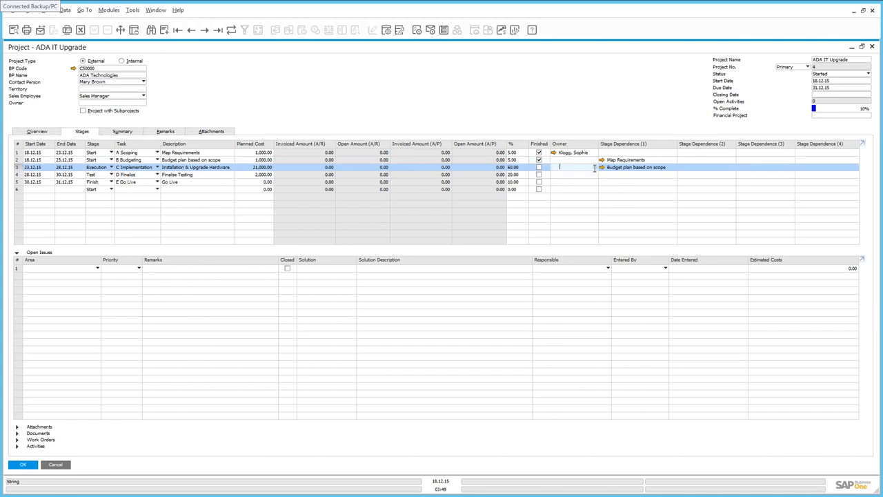
{"action": "left_click", "coordinate": [595, 169]}
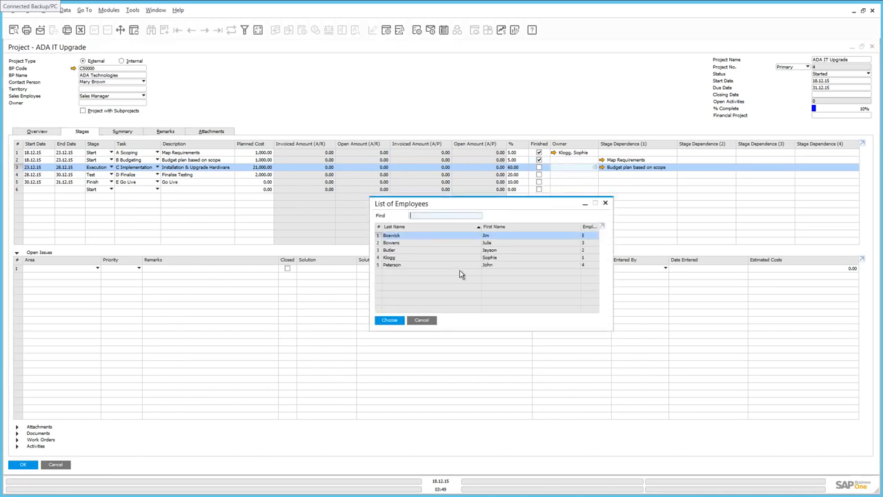
{"action": "double_click", "coordinate": [398, 243]}
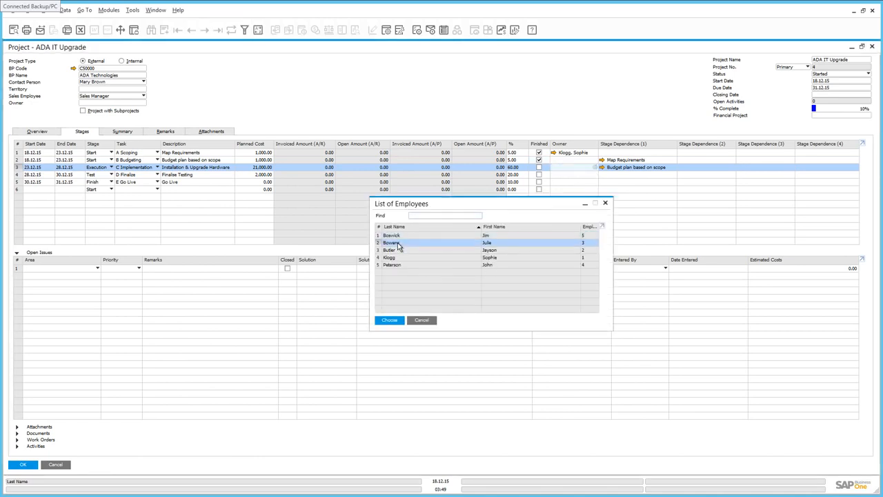
{"action": "left_click", "coordinate": [32, 466]}
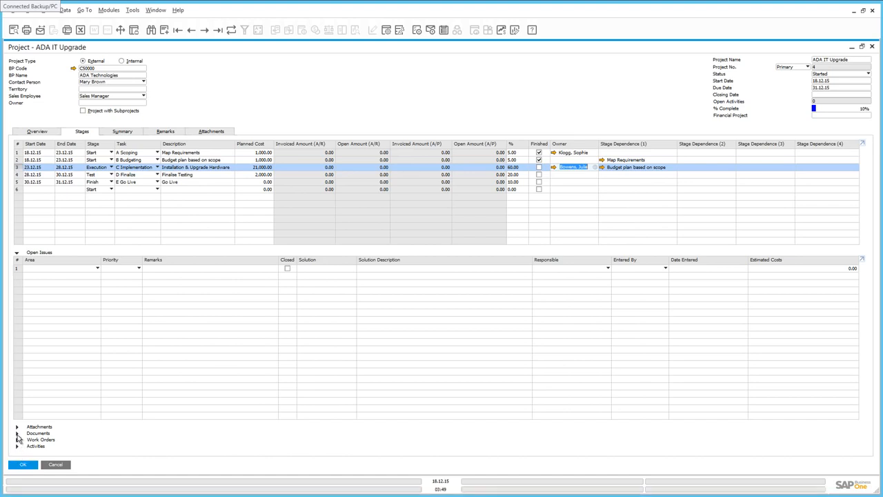
Step: Link the ADA Technologies delivery with the remark Timesheet 24 to the Implementation stage's documents and review its details
{"action": "left_click", "coordinate": [17, 434]}
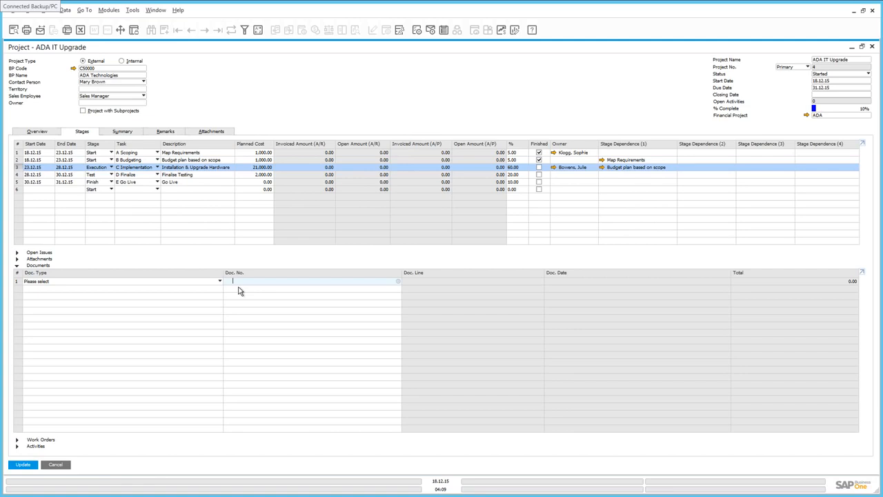
{"action": "left_click", "coordinate": [107, 283]}
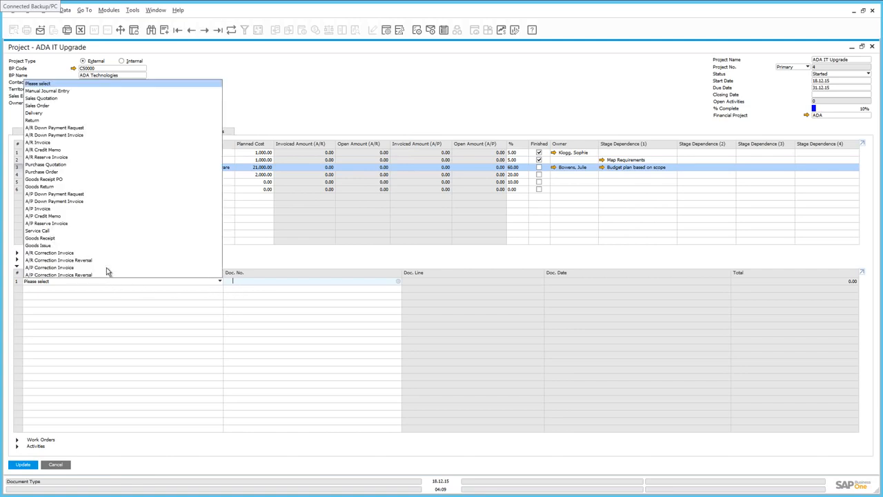
{"action": "left_click", "coordinate": [34, 113]}
{"action": "left_click", "coordinate": [240, 281]}
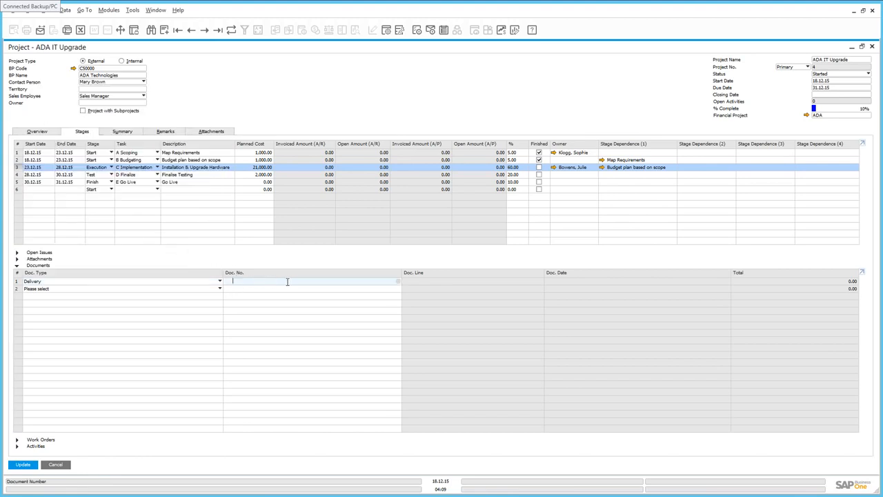
{"action": "left_click", "coordinate": [399, 284]}
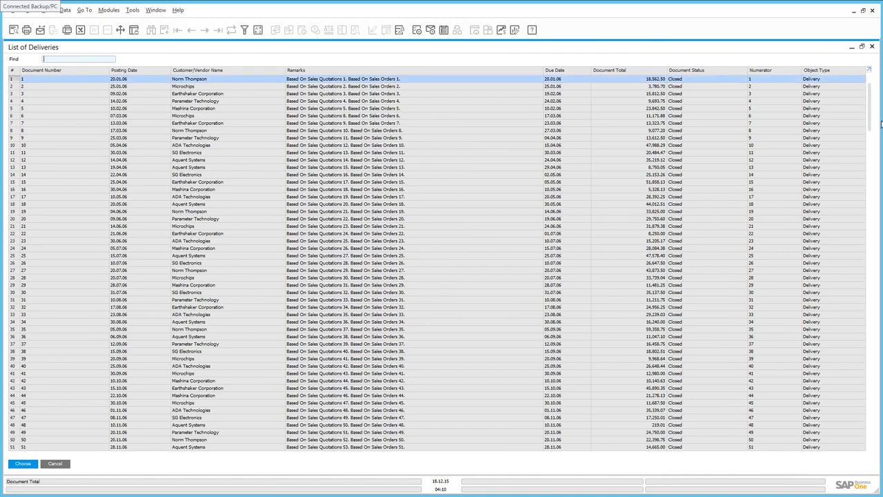
{"action": "left_click", "coordinate": [867, 409]}
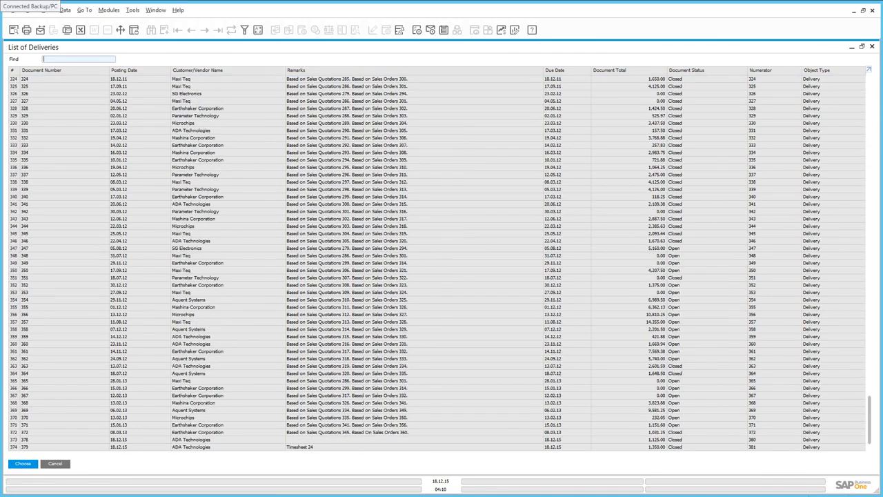
{"action": "double_click", "coordinate": [316, 447]}
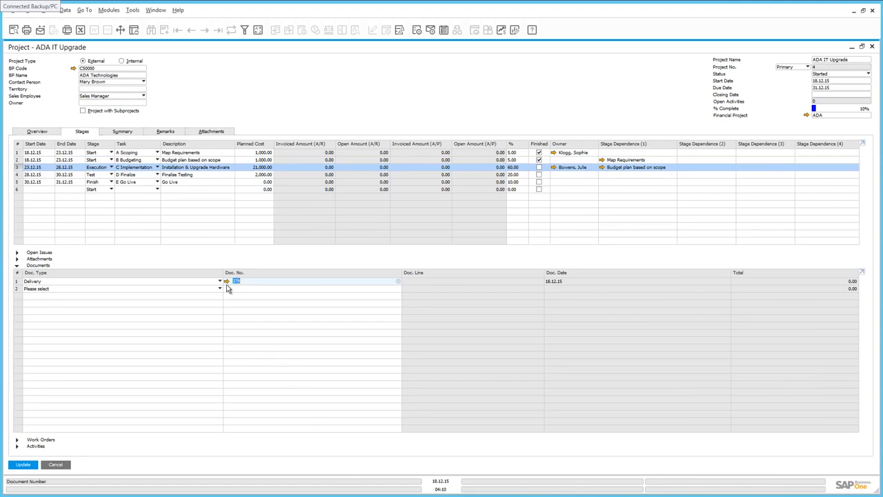
{"action": "left_click", "coordinate": [227, 282]}
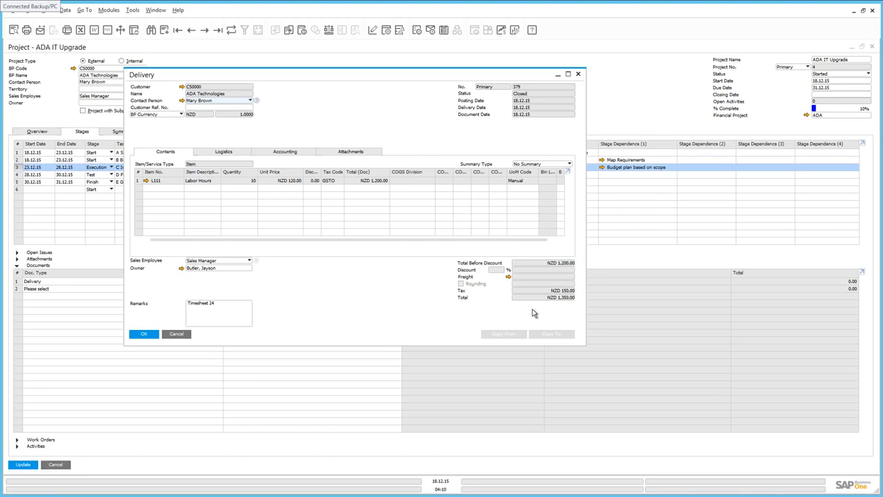
{"action": "left_click", "coordinate": [144, 335]}
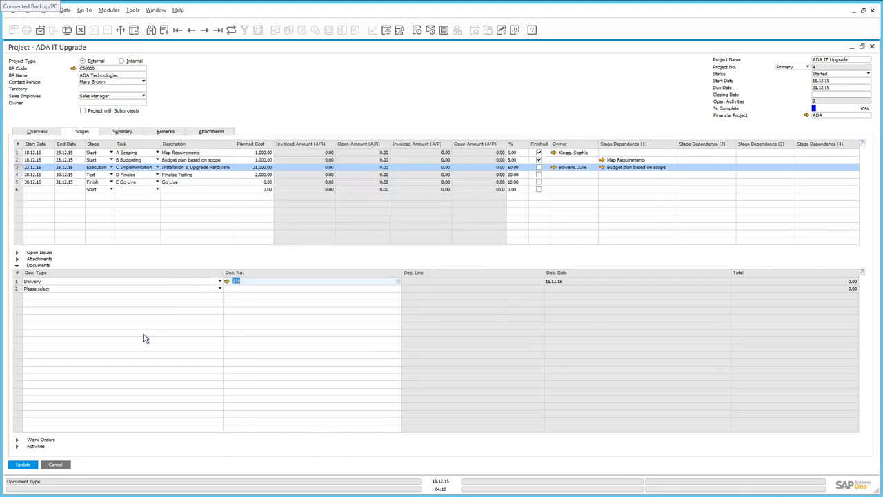
Step: Link the ADA Technologies A/R invoice totalling 7,347.66 as the stage's second document, review it and save the project
{"action": "left_click", "coordinate": [82, 291]}
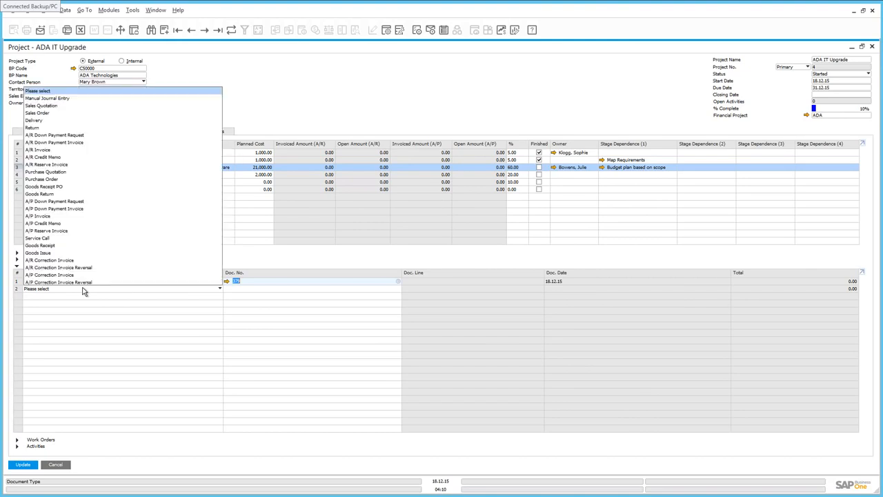
{"action": "left_click", "coordinate": [55, 150]}
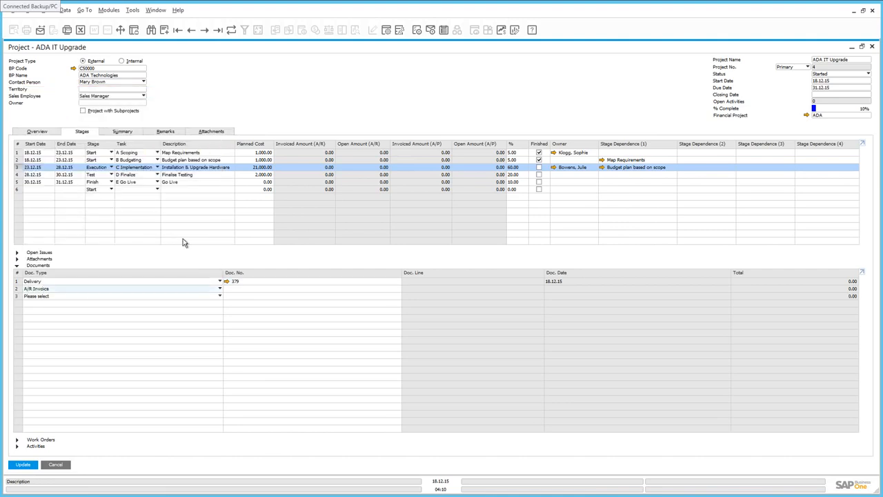
{"action": "left_click", "coordinate": [233, 290]}
{"action": "left_click", "coordinate": [398, 289]}
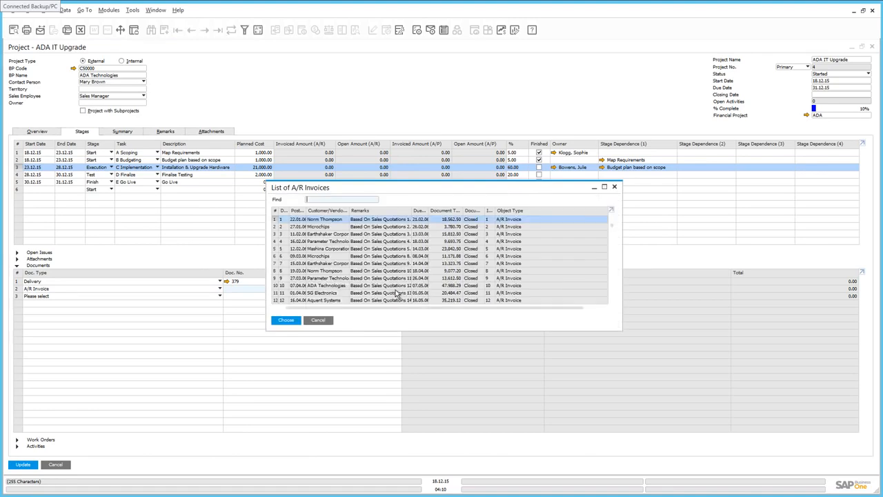
{"action": "left_click_drag", "start_coordinate": [613, 338], "coordinate": [612, 338]}
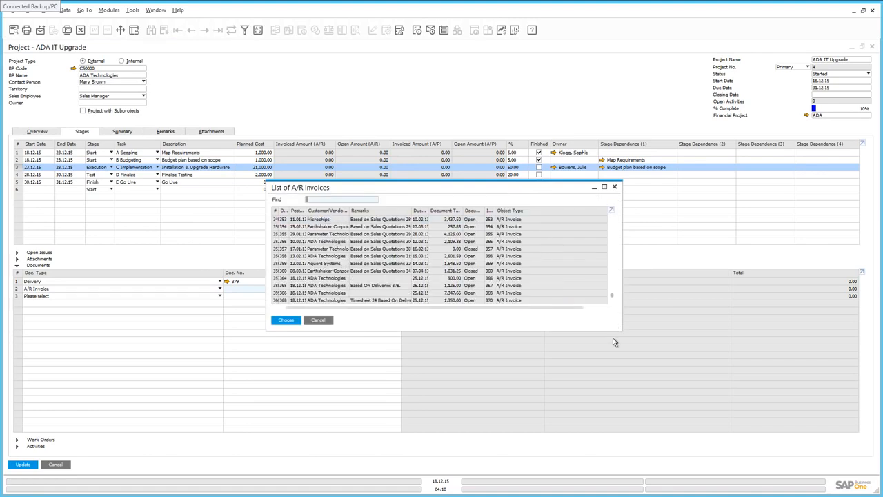
{"action": "double_click", "coordinate": [312, 293]}
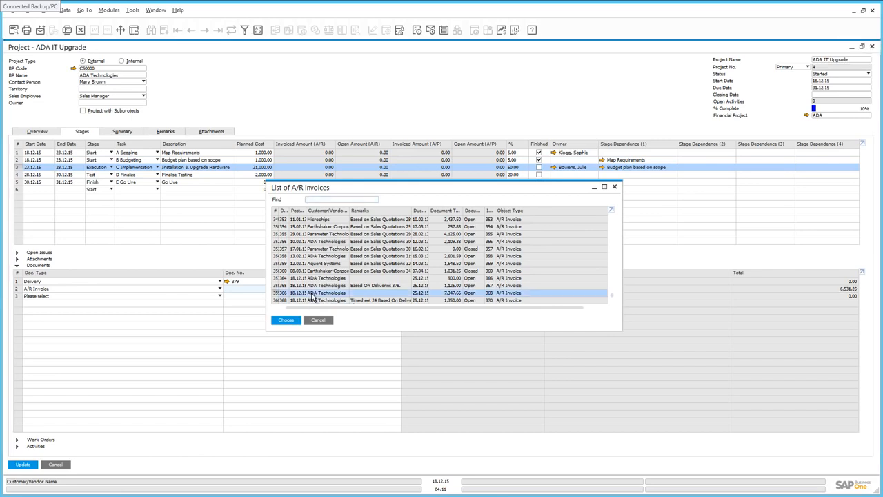
{"action": "left_click", "coordinate": [228, 288]}
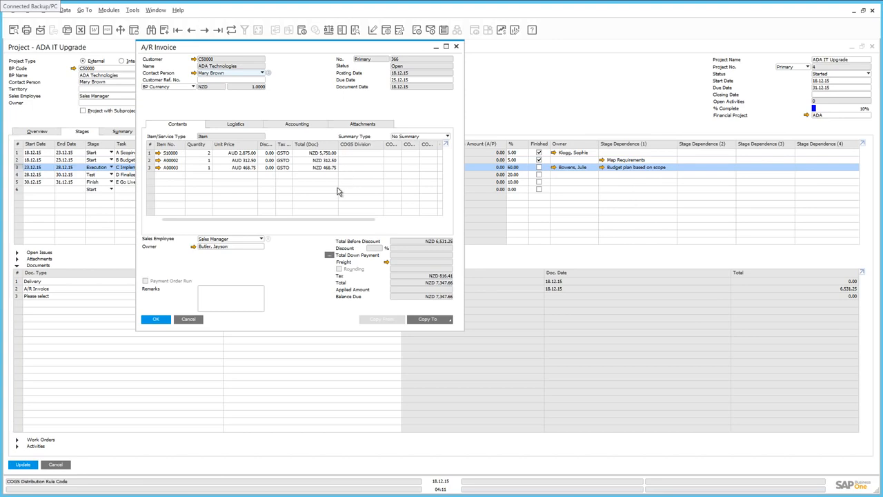
{"action": "left_click", "coordinate": [157, 319]}
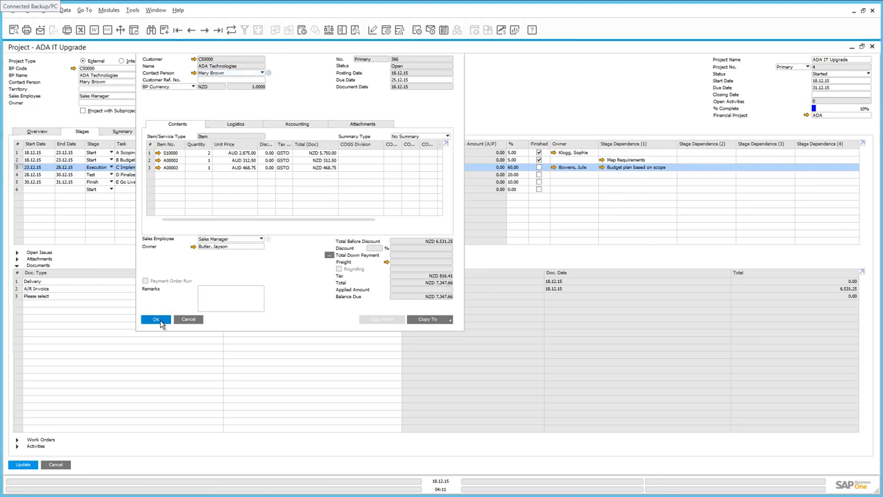
{"action": "left_click", "coordinate": [23, 466]}
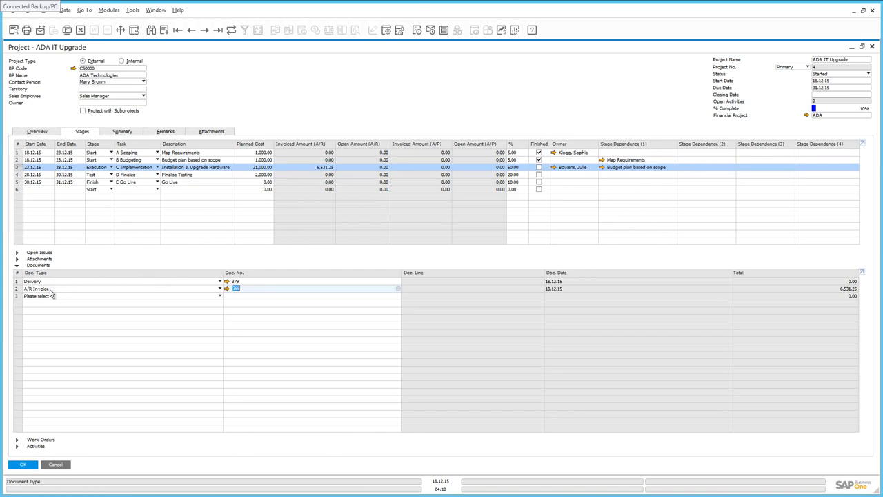
Step: Create a new activity for the Implementation stage and set its activity kind to Meeting
{"action": "left_click", "coordinate": [17, 267]}
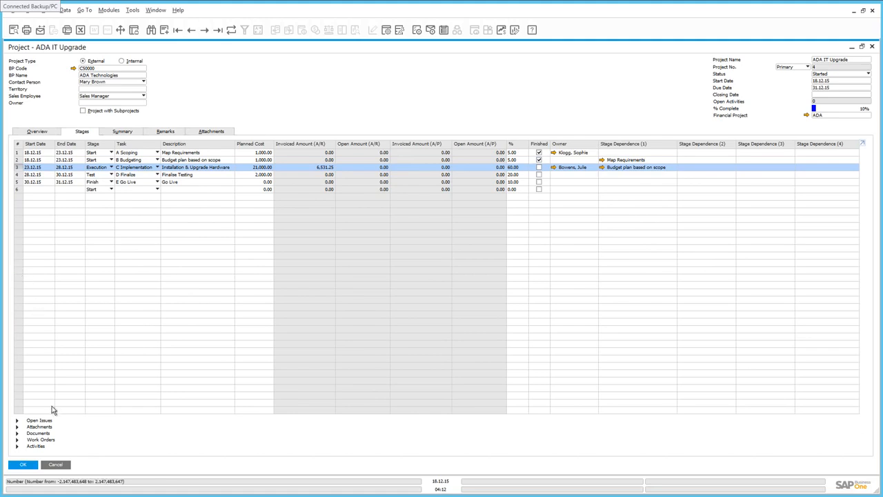
{"action": "left_click", "coordinate": [17, 446]}
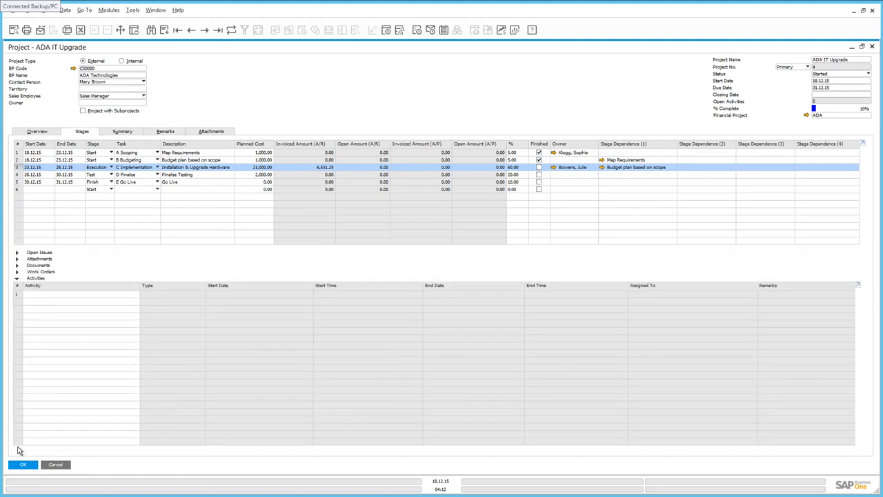
{"action": "left_click", "coordinate": [133, 295]}
{"action": "left_click", "coordinate": [136, 295]}
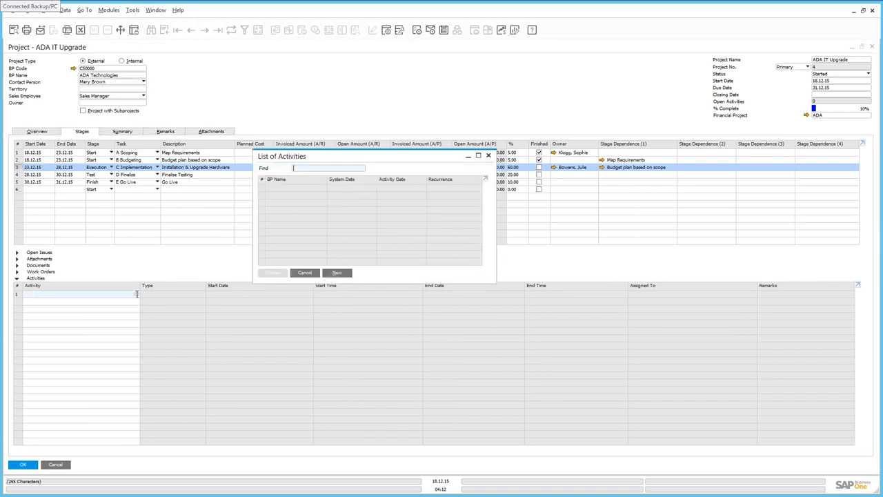
{"action": "left_click", "coordinate": [338, 274]}
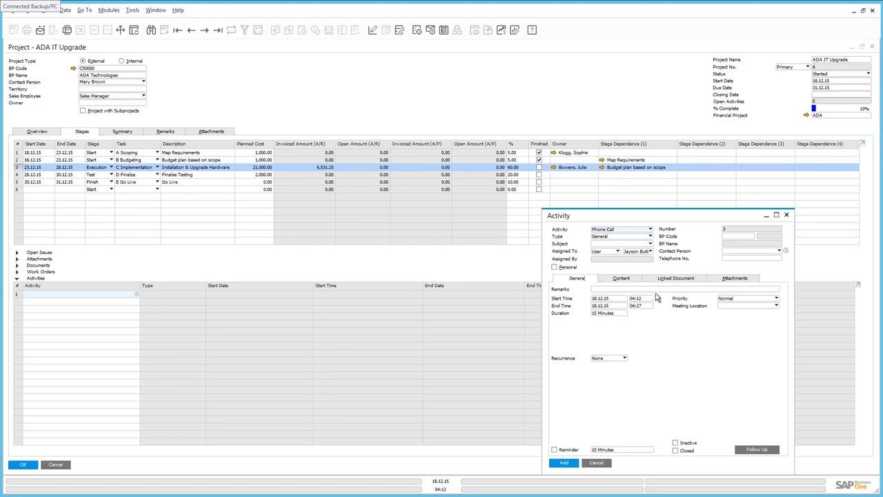
{"action": "left_click", "coordinate": [614, 230]}
{"action": "left_click", "coordinate": [607, 245]}
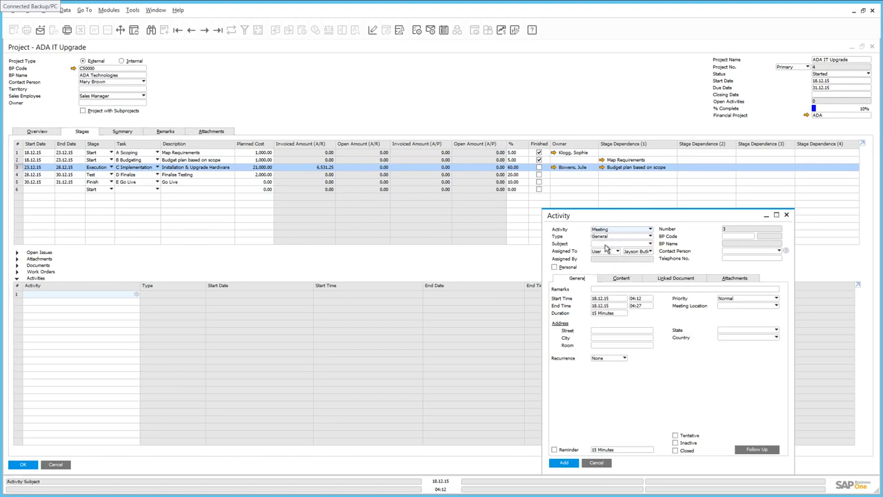
Step: Set ADA Technologies as the meeting's business partner and enter the remark Project Review Meeting
{"action": "left_click", "coordinate": [740, 236]}
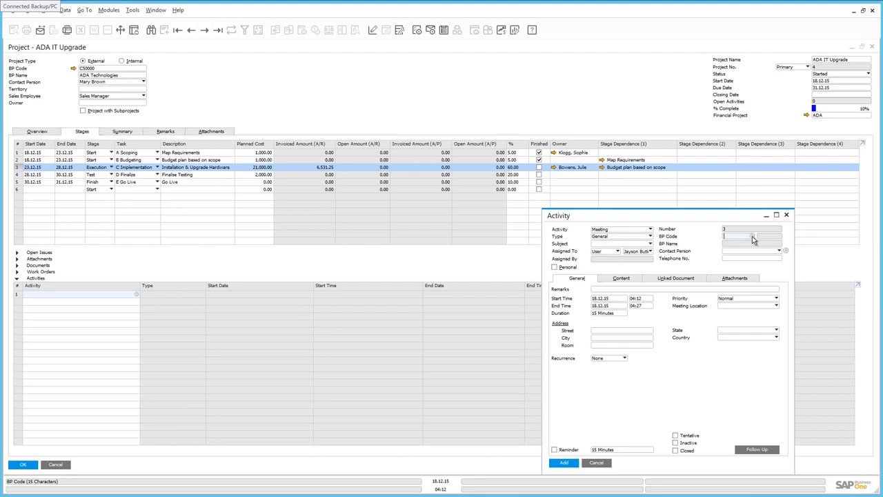
{"action": "left_click", "coordinate": [752, 237]}
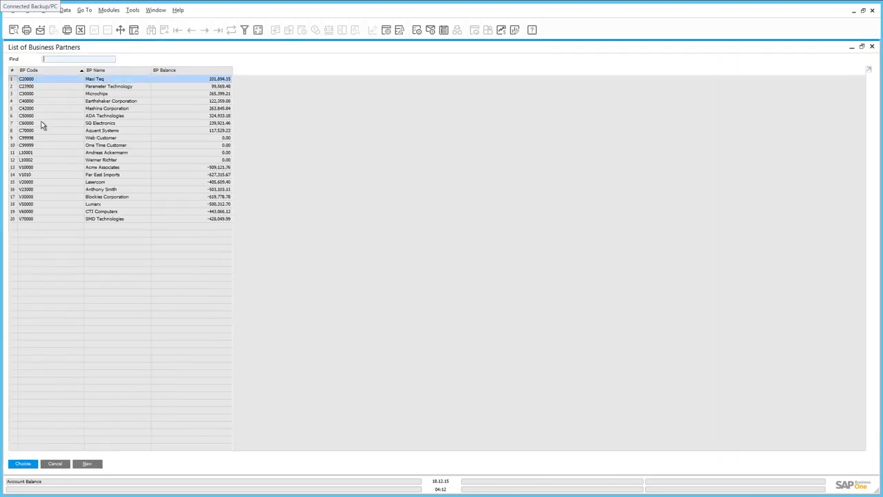
{"action": "double_click", "coordinate": [49, 117]}
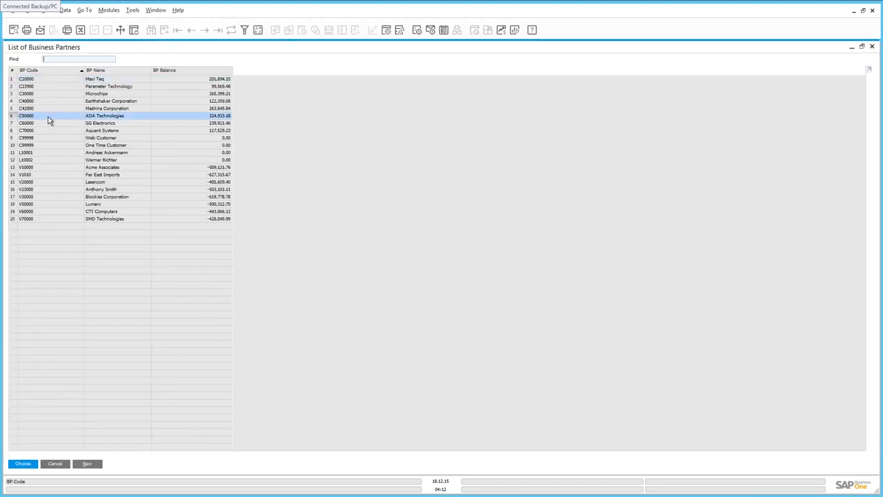
{"action": "type", "text": "Proj"}
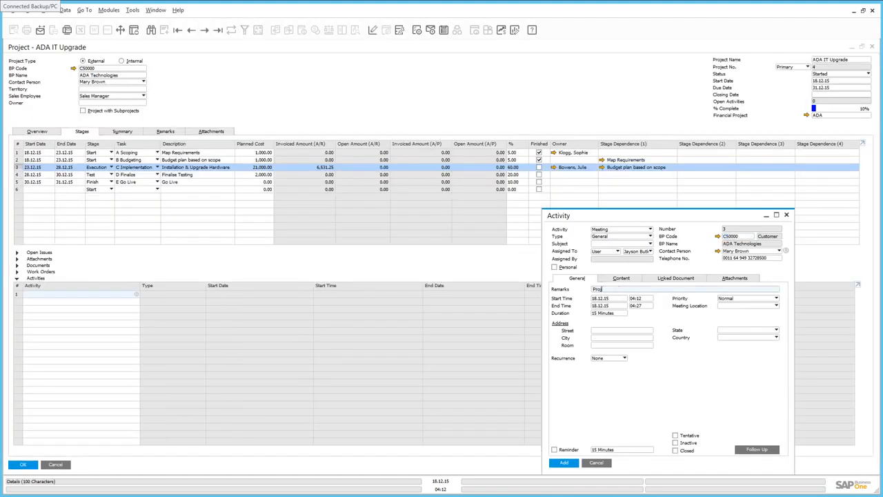
{"action": "type", "text": "ect Review Meeting"}
Step: Schedule the meeting on 21.12.15 from 08:00 to 12:00 and add the activity to the stage
{"action": "left_click", "coordinate": [627, 301]}
{"action": "left_click", "coordinate": [625, 298]}
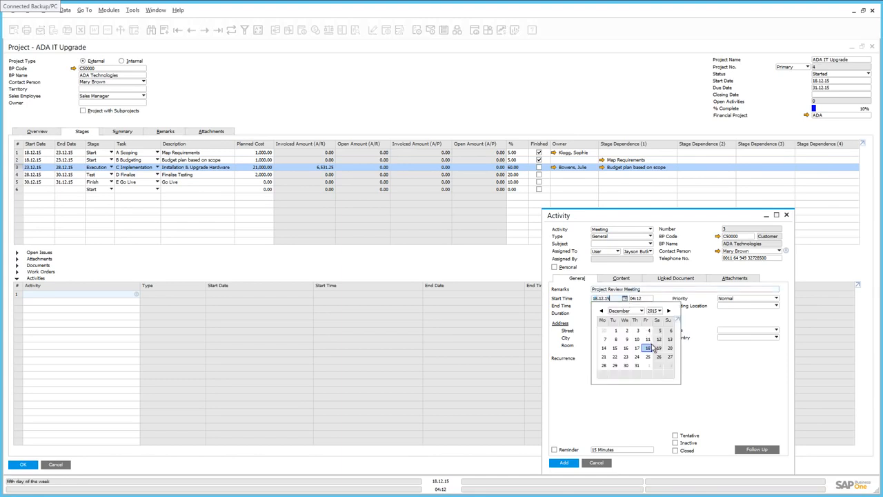
{"action": "left_click", "coordinate": [605, 360]}
{"action": "left_click", "coordinate": [649, 298]}
{"action": "type", "text": "08:00"}
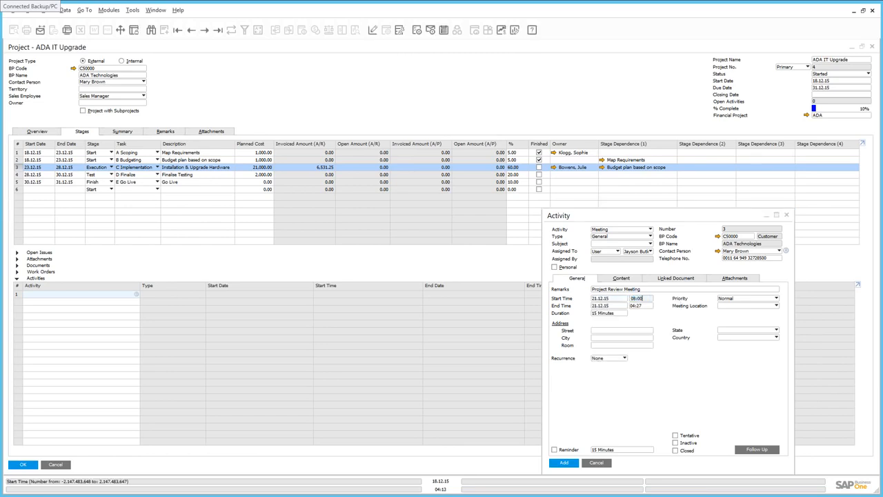
{"action": "key", "text": "Tab"}
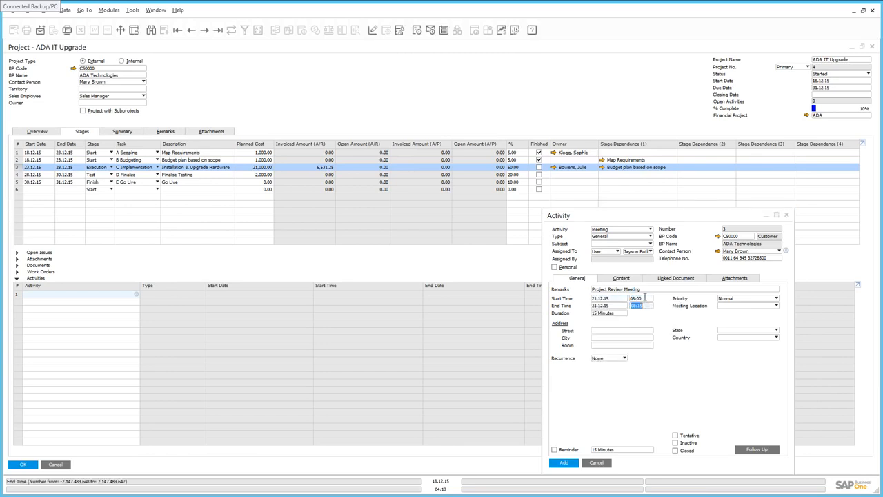
{"action": "type", "text": "12:00"}
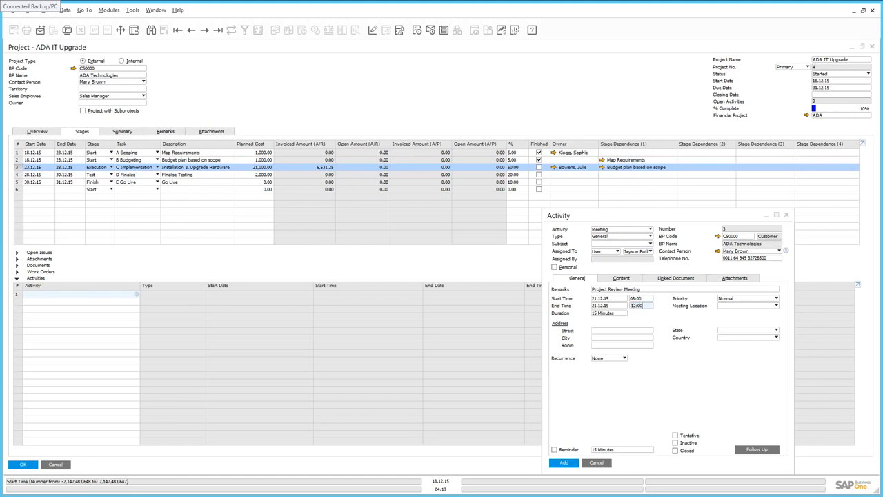
{"action": "left_click", "coordinate": [570, 463]}
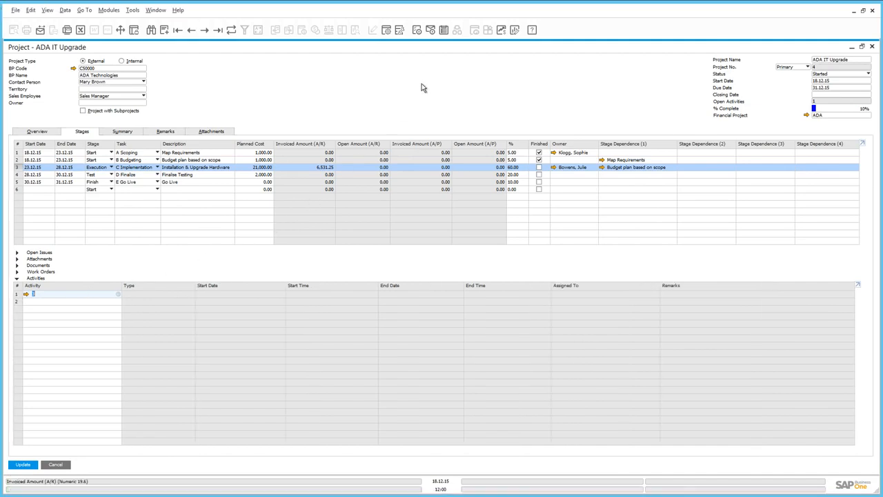
Step: Check the Project Review Meeting's details in the calendar and close the calendar
{"action": "left_click", "coordinate": [445, 31]}
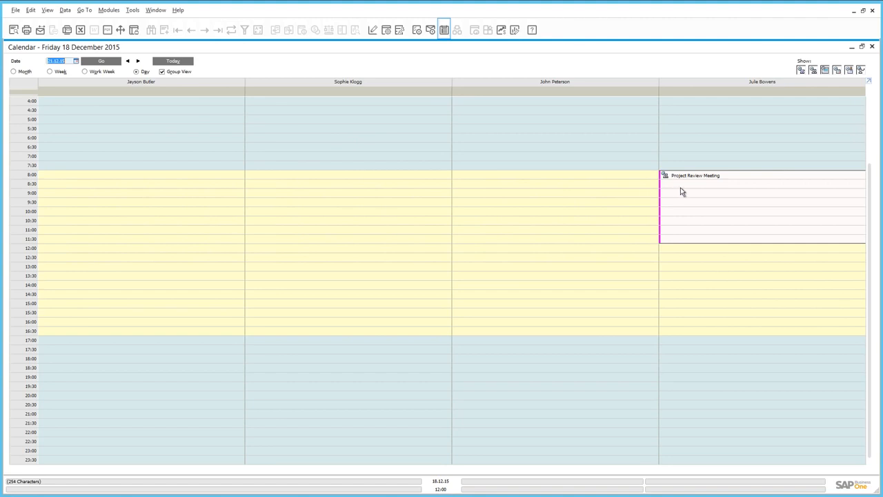
{"action": "mouse_move", "coordinate": [681, 192]}
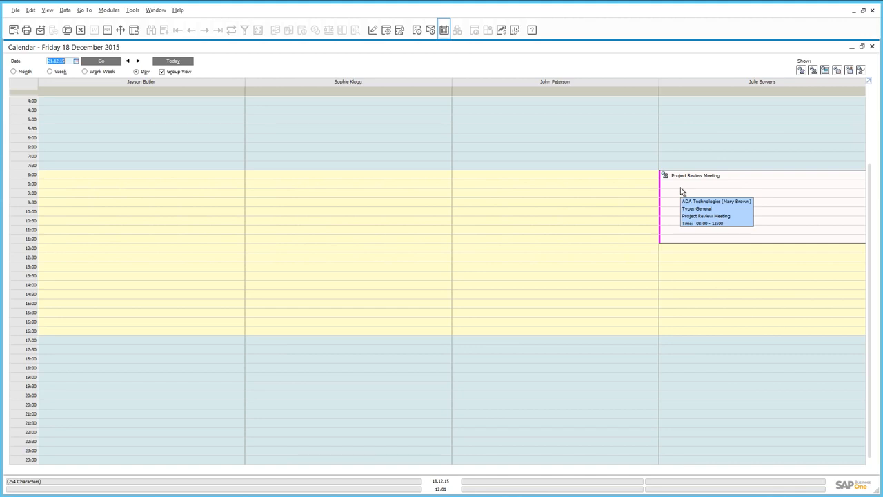
{"action": "left_click", "coordinate": [872, 46]}
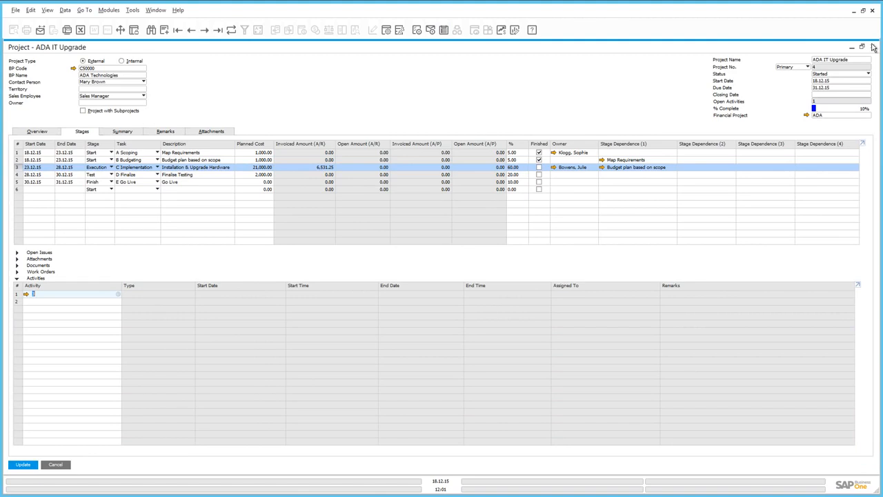
Step: Open the summary of the ADA IT Upgrade project
{"action": "left_click", "coordinate": [118, 132]}
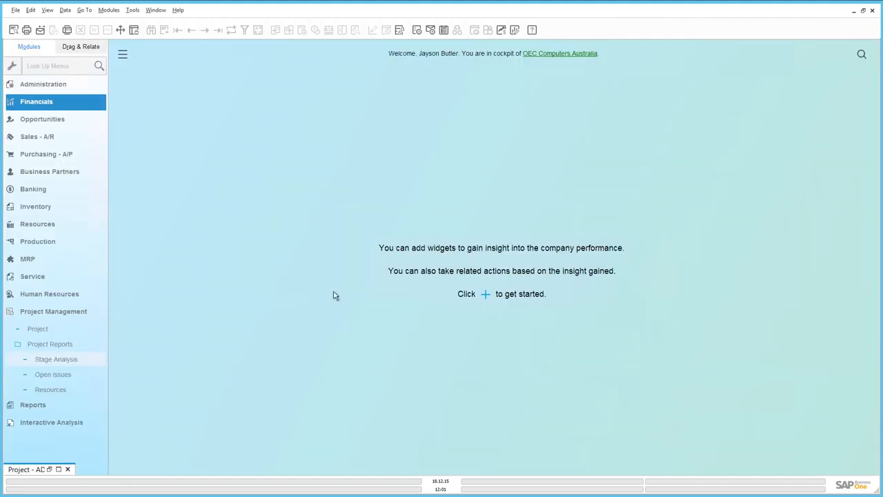
Step: Run the Stage Analysis project report without any selection criteria, review the listed projects and close the report
{"action": "left_click", "coordinate": [86, 345]}
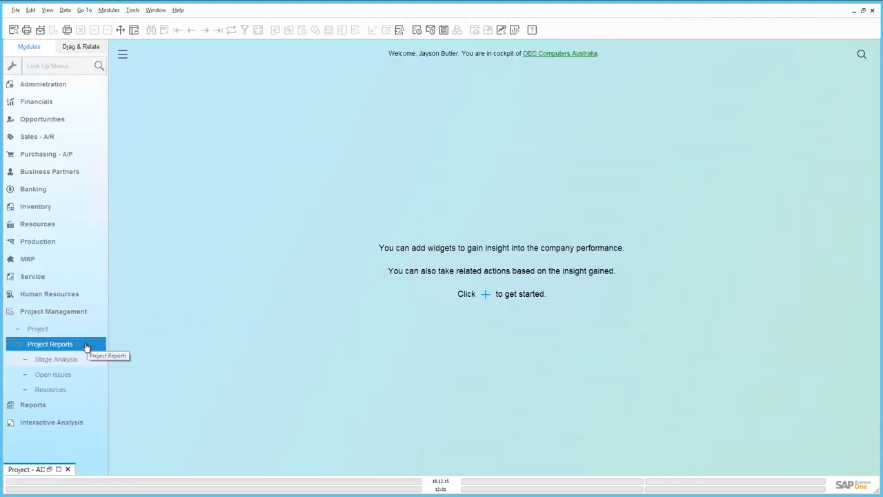
{"action": "left_click", "coordinate": [70, 360]}
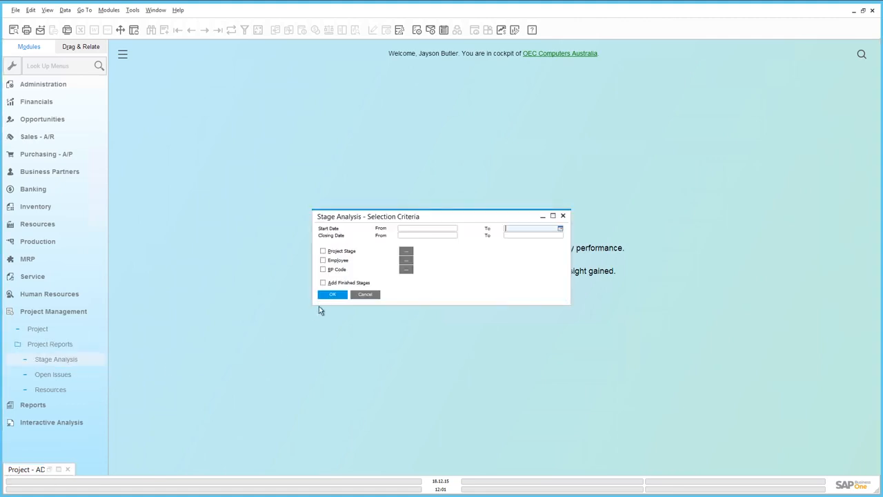
{"action": "left_click", "coordinate": [332, 295]}
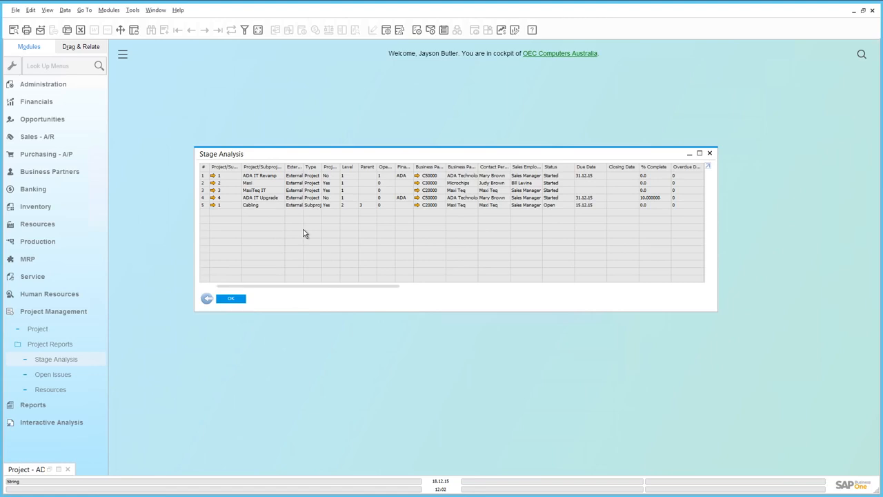
{"action": "left_click", "coordinate": [238, 297]}
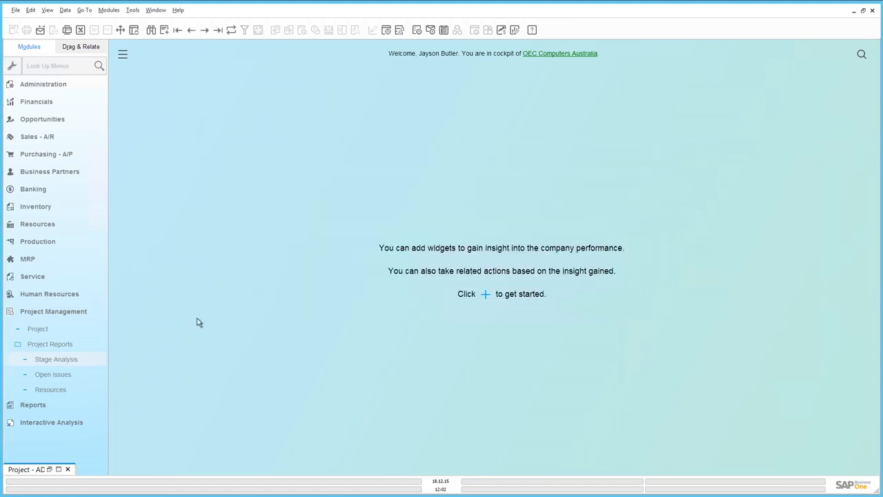
{"action": "left_click", "coordinate": [66, 374]}
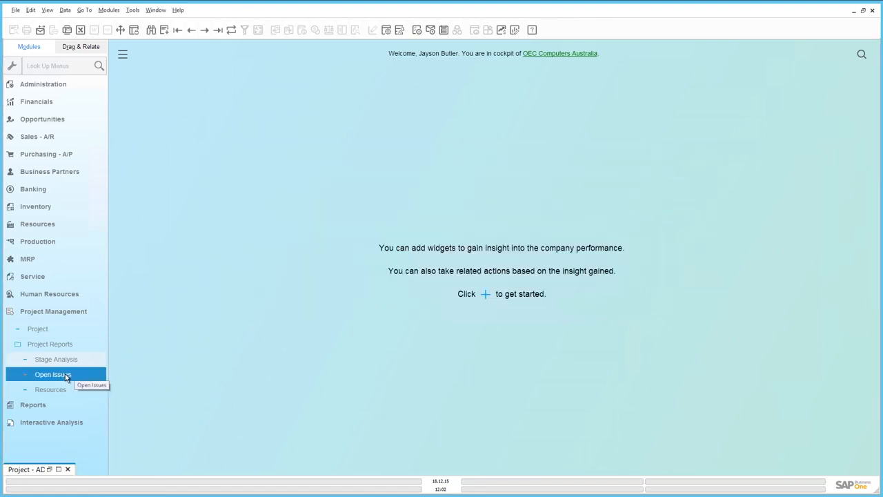
{"action": "left_click", "coordinate": [65, 390]}
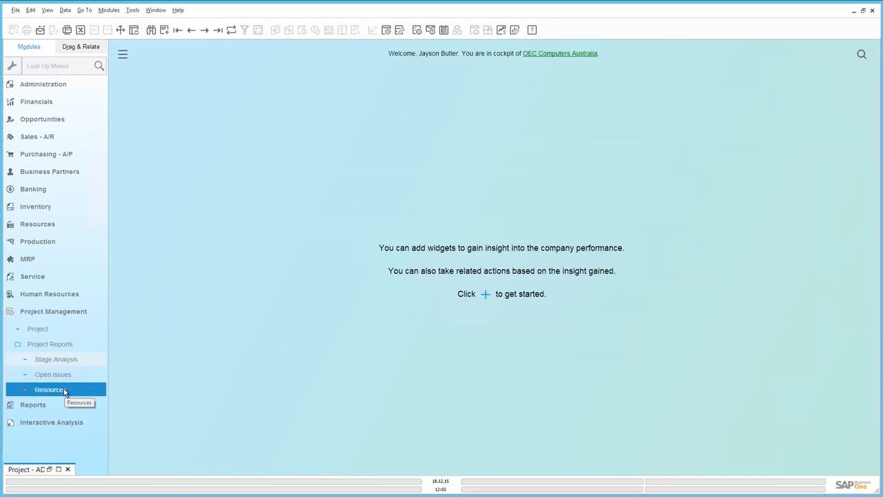